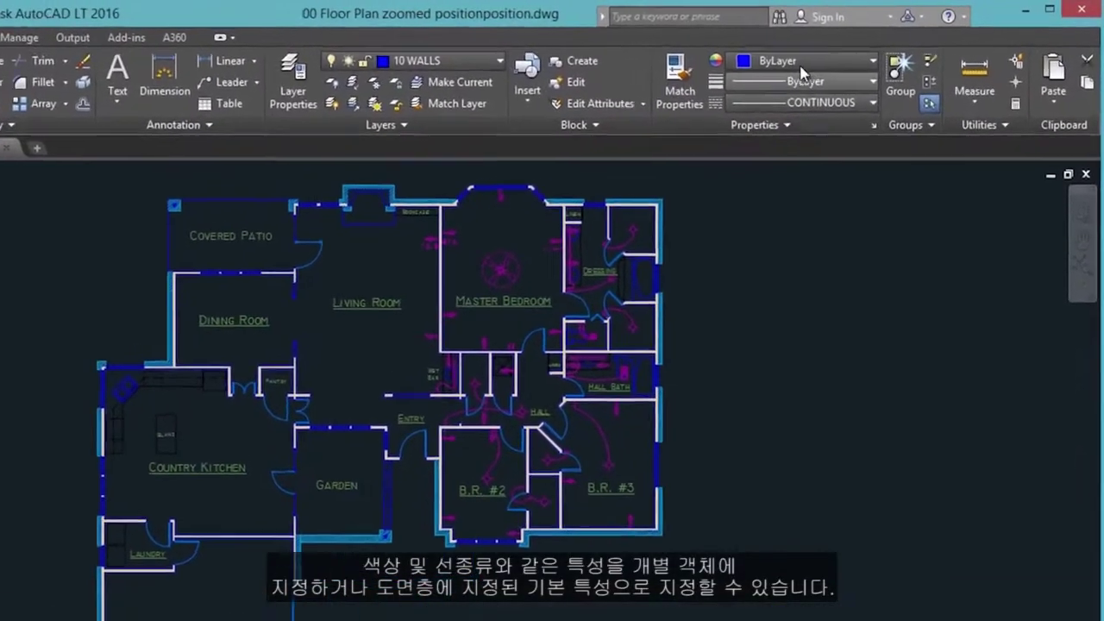
Review the ribbon colour, lineweight, linetype and layer lists, keeping ByLayer, CONTINUOUS and layer 10 WALLS
{"action": "left_click", "coordinate": [801, 62]}
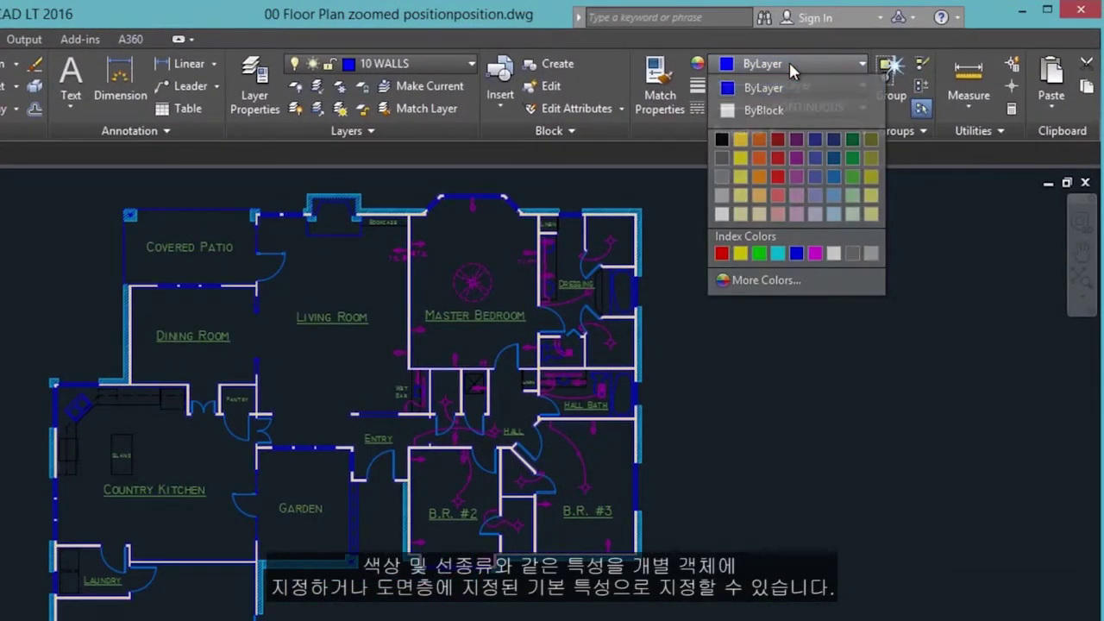
{"action": "left_click", "coordinate": [790, 87]}
{"action": "left_click", "coordinate": [788, 86]}
{"action": "left_click", "coordinate": [789, 90]}
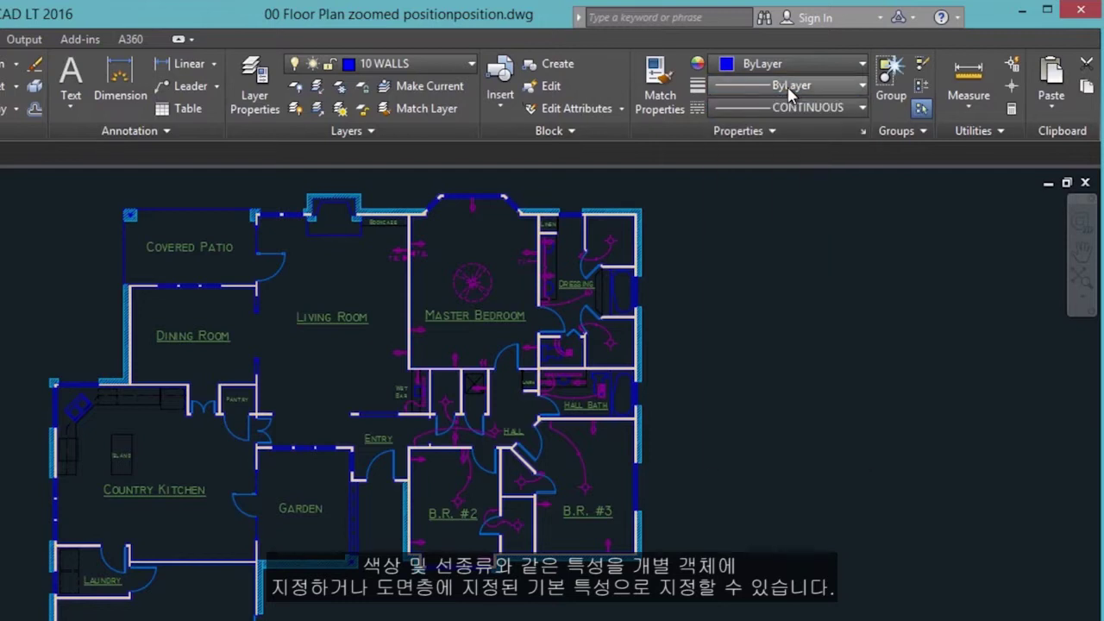
{"action": "left_click", "coordinate": [799, 108]}
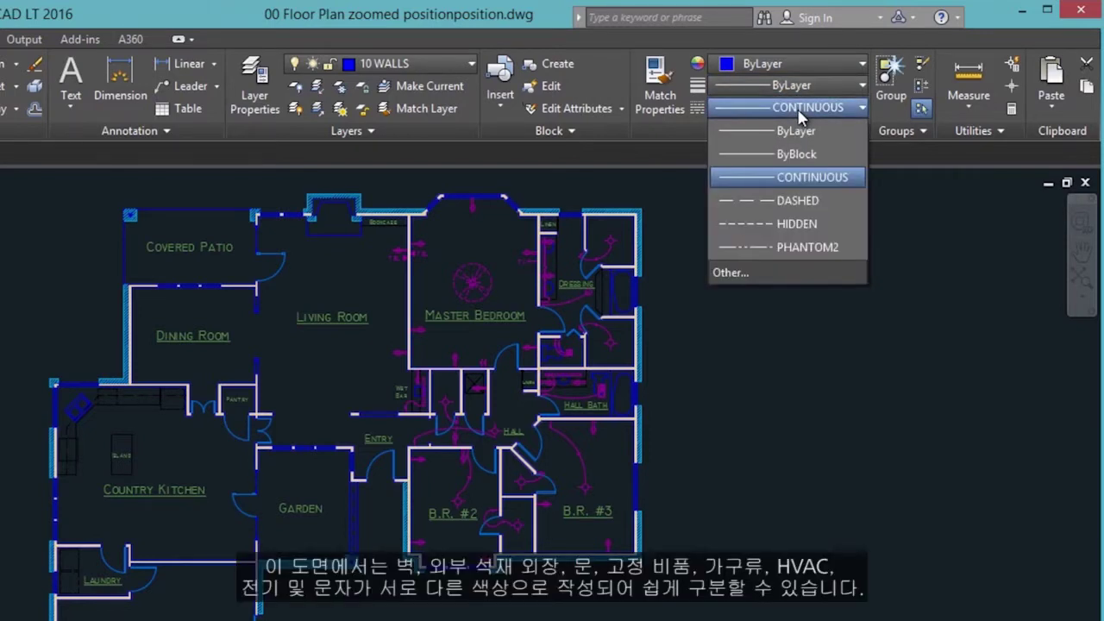
{"action": "left_click", "coordinate": [801, 116]}
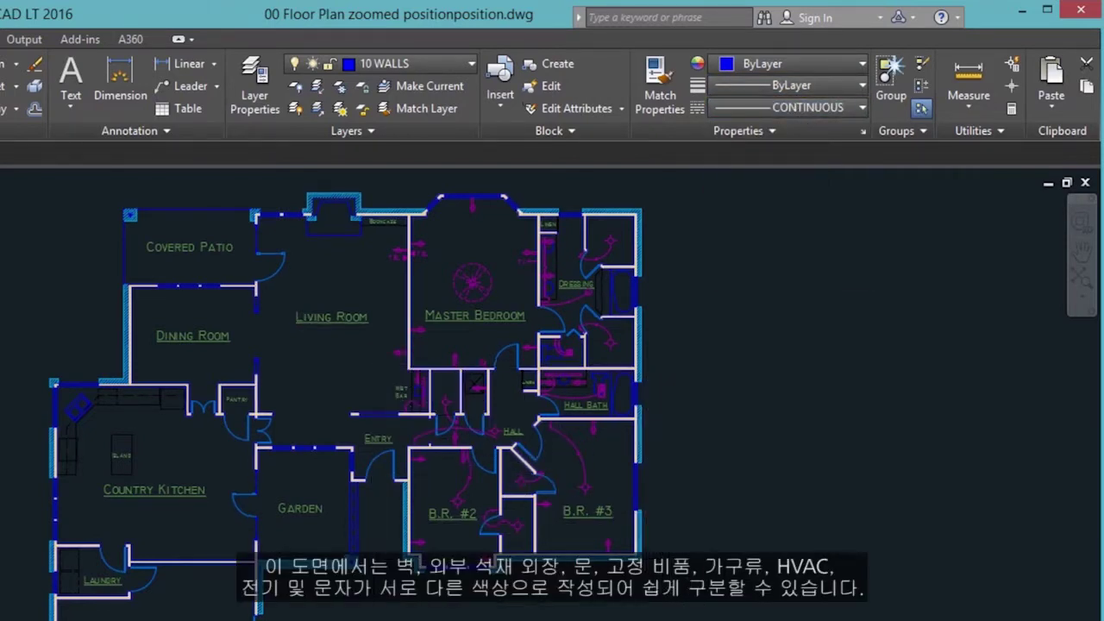
{"action": "scroll", "coordinate": [775, 617], "scroll_direction": "up", "scroll_amount": 3}
{"action": "left_click", "coordinate": [409, 66]}
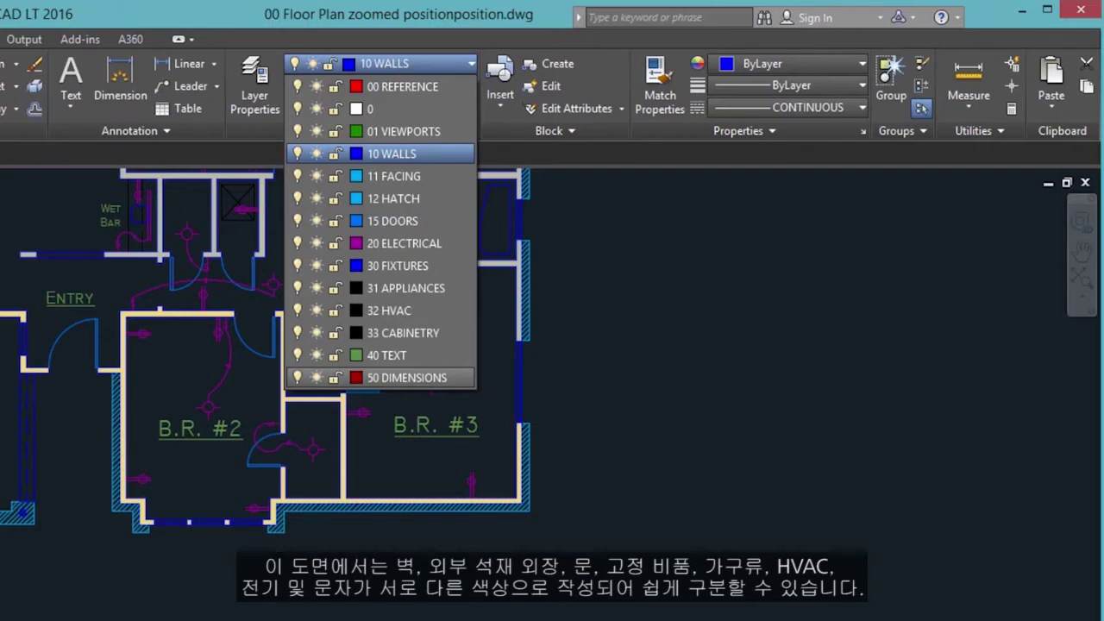
{"action": "key", "text": "Escape"}
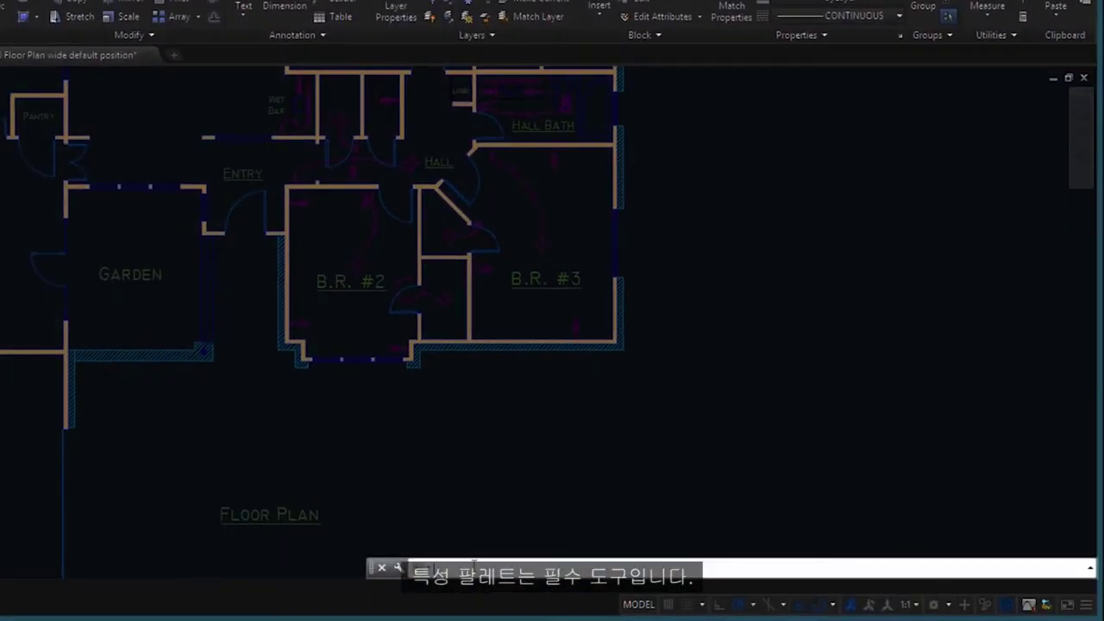
Open the Properties palette with PR, close and reopen it, then reopen it from the panel launcher
{"action": "type", "text": "pr"}
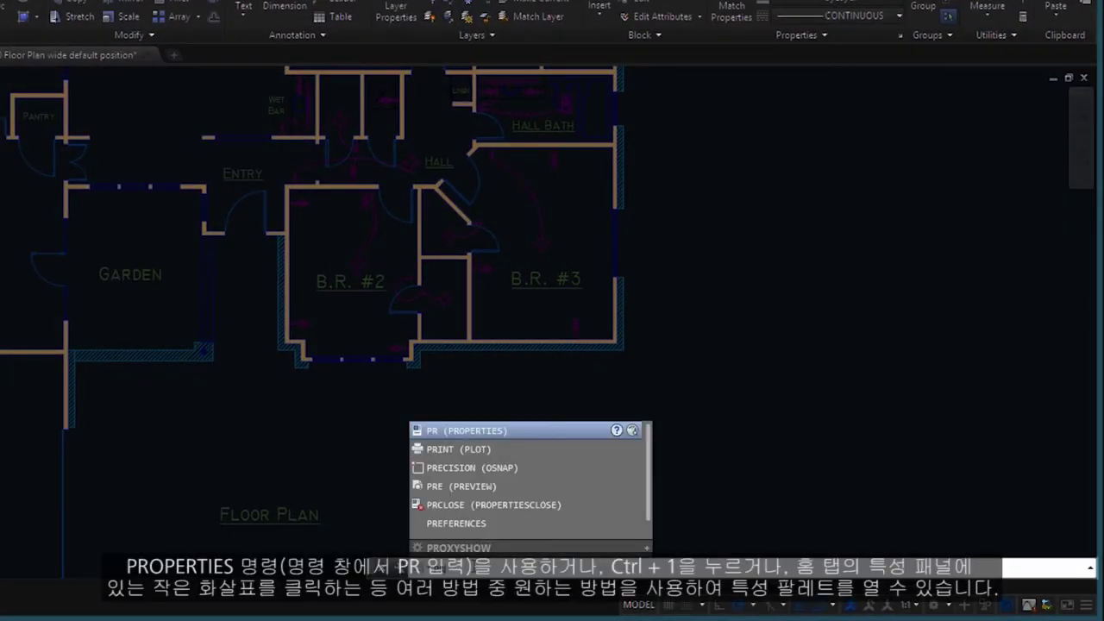
{"action": "key", "text": "Return"}
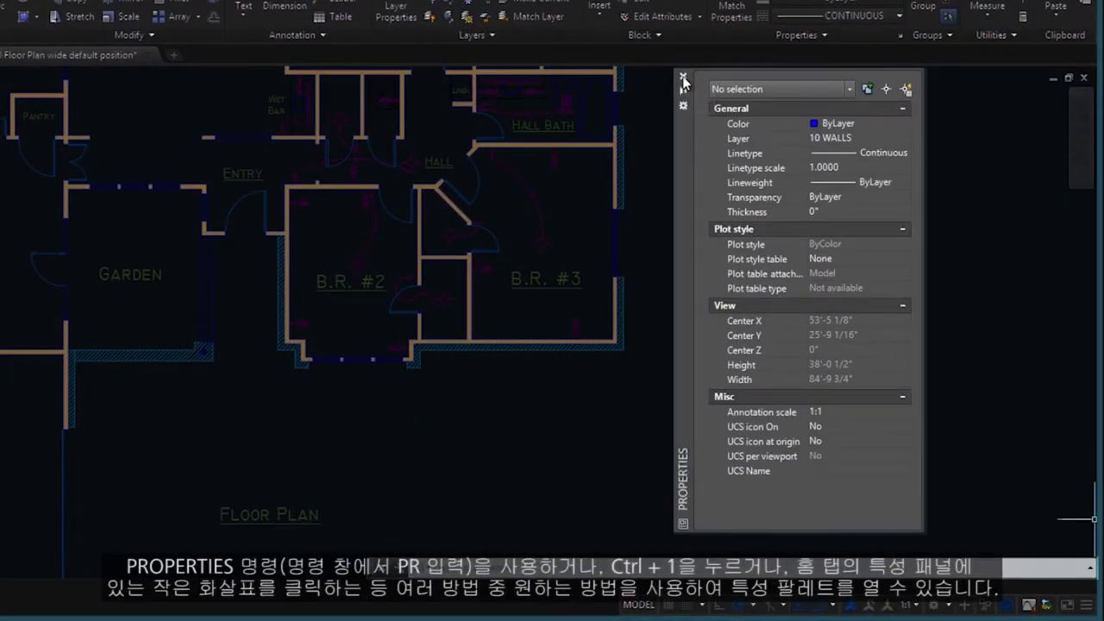
{"action": "left_click", "coordinate": [684, 78]}
{"action": "type", "text": "pr"}
{"action": "key", "text": "Return"}
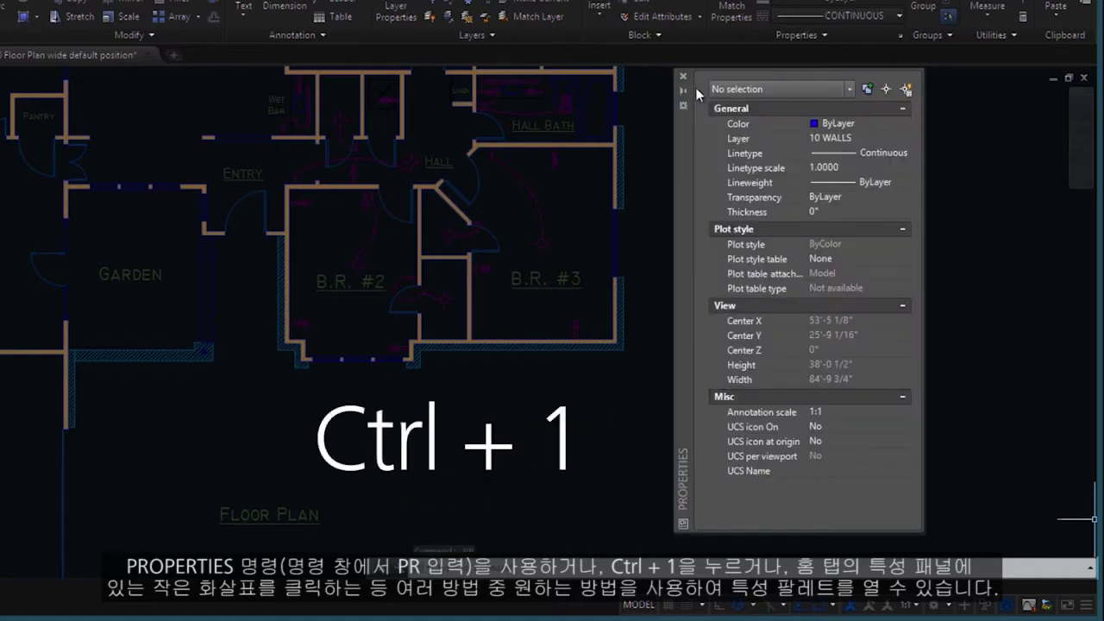
{"action": "left_click", "coordinate": [683, 75]}
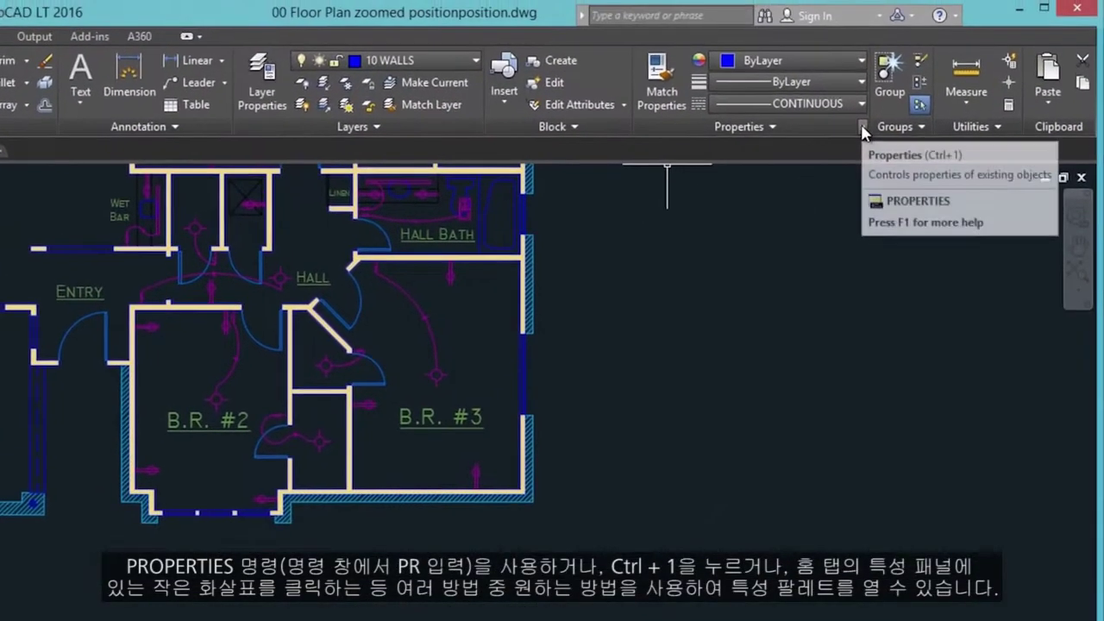
{"action": "left_click", "coordinate": [898, 41]}
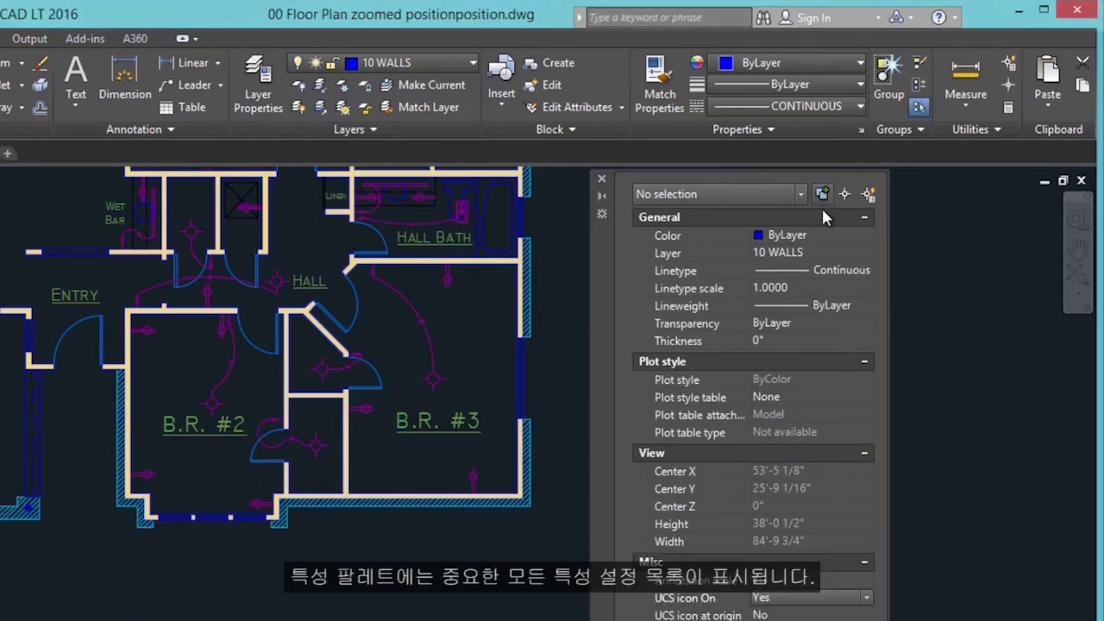
With nothing selected, set the current colour to Red in the Properties palette
{"action": "left_click", "coordinate": [864, 233]}
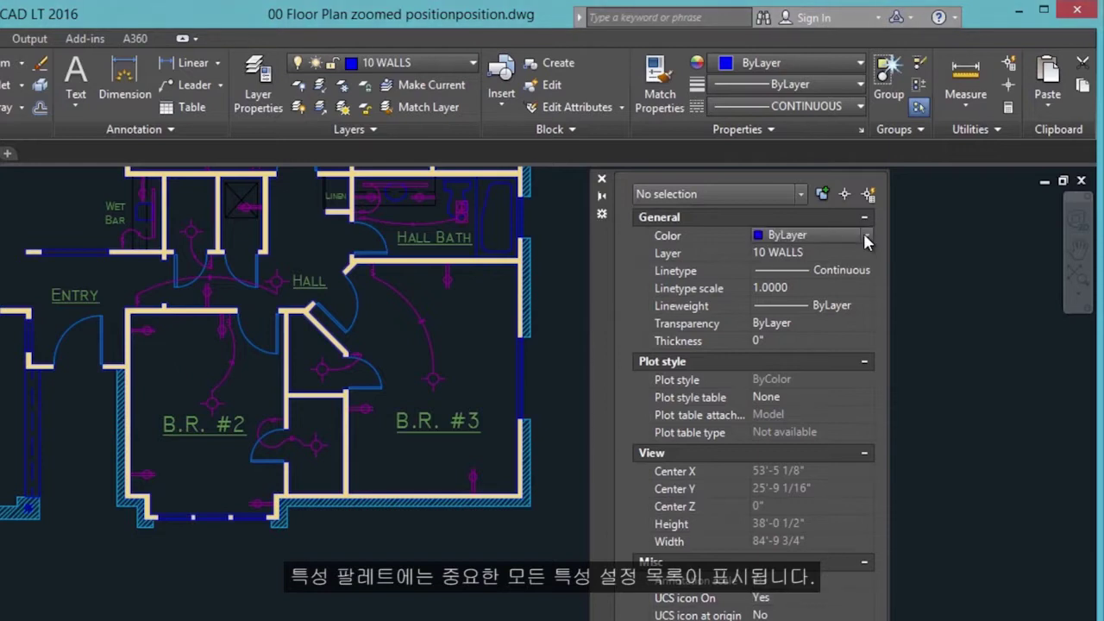
{"action": "left_click", "coordinate": [864, 233]}
{"action": "left_click", "coordinate": [864, 233]}
{"action": "left_click", "coordinate": [866, 361]}
{"action": "left_click", "coordinate": [865, 362]}
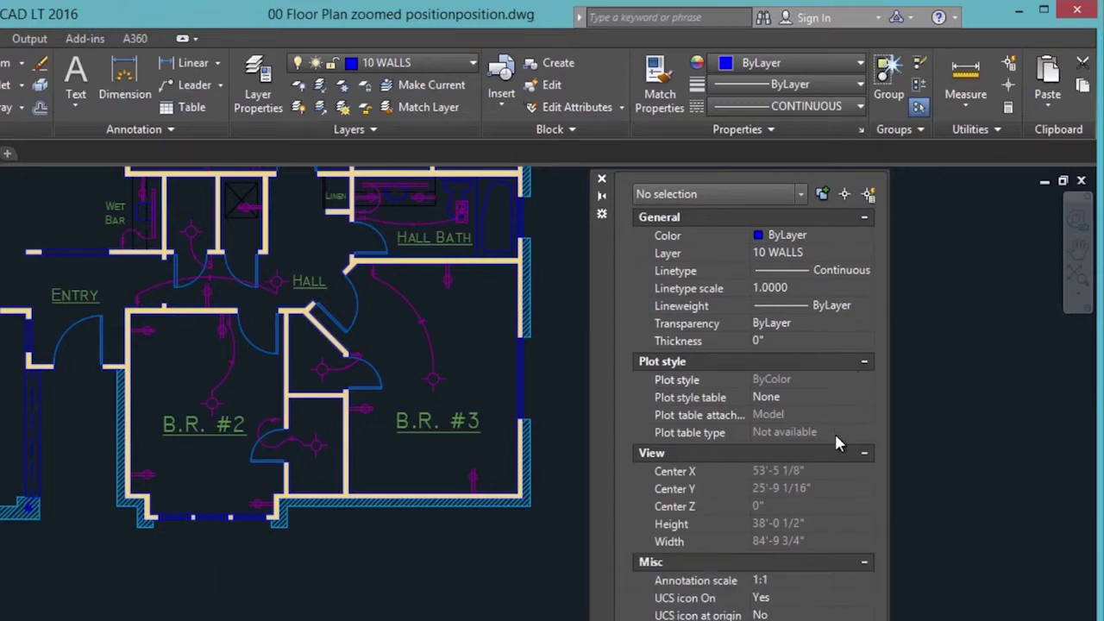
{"action": "left_click", "coordinate": [807, 239]}
{"action": "left_click", "coordinate": [866, 235]}
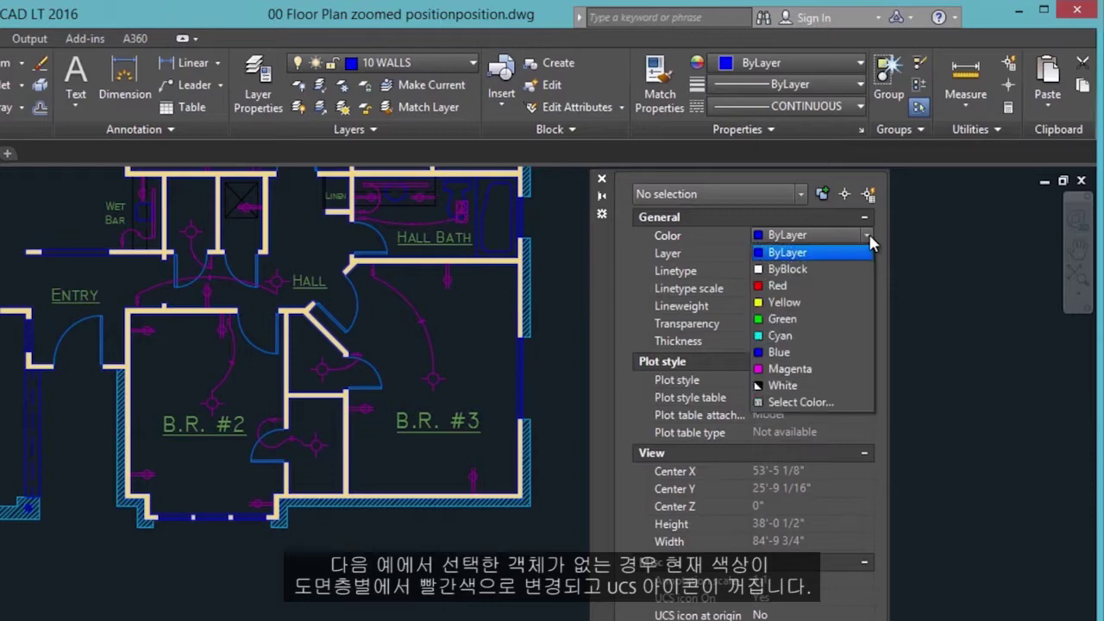
{"action": "left_click", "coordinate": [793, 285]}
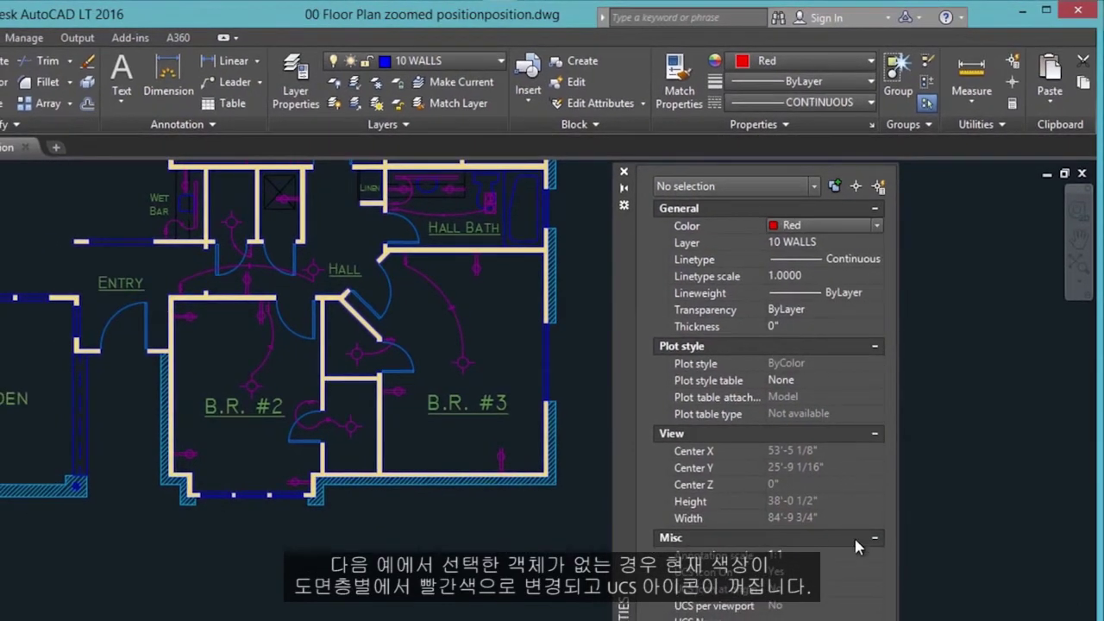
Set UCS icon On to No so the UCS icon is turned off
{"action": "left_click", "coordinate": [826, 569]}
{"action": "left_click", "coordinate": [876, 572]}
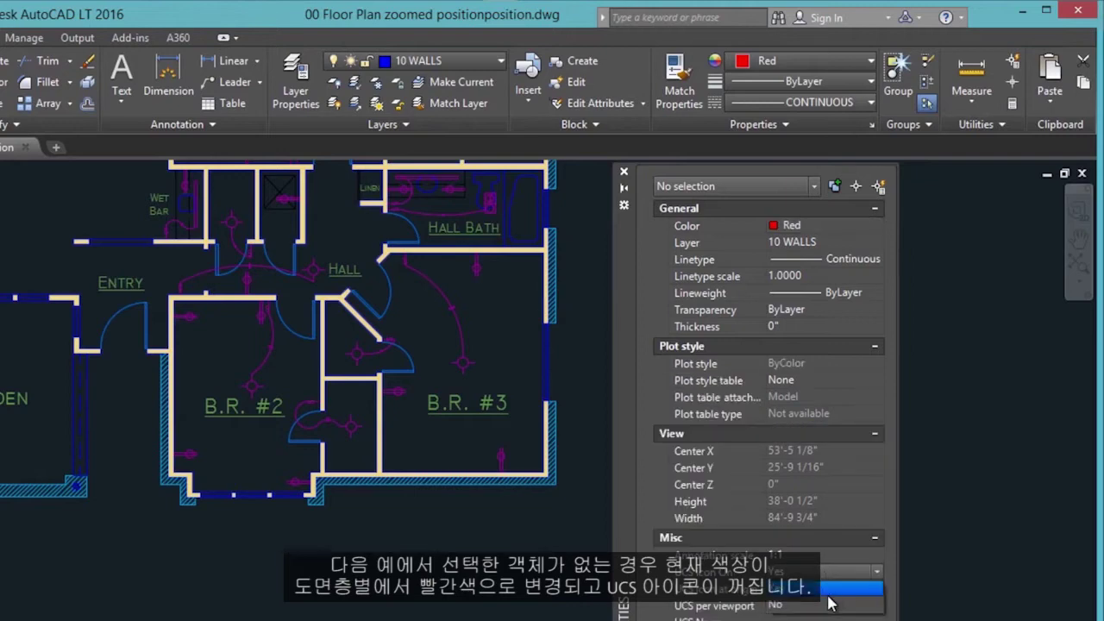
{"action": "left_click", "coordinate": [826, 605]}
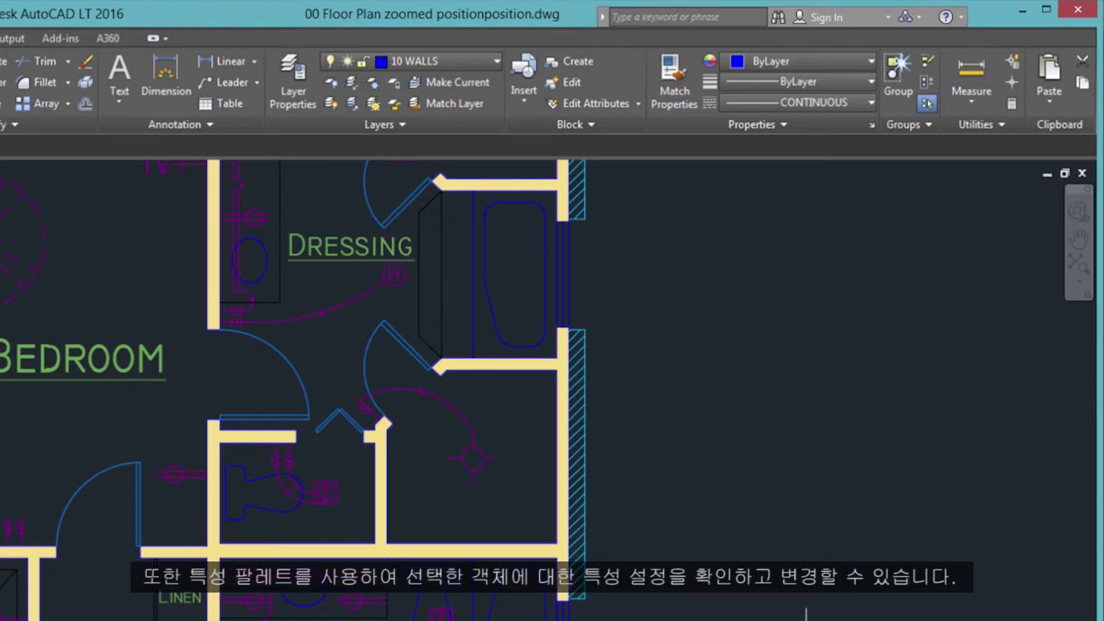
Select the magenta arc and confirm its ByLayer colour and layer 20 ELECTRICAL in Properties
{"action": "left_click", "coordinate": [458, 410]}
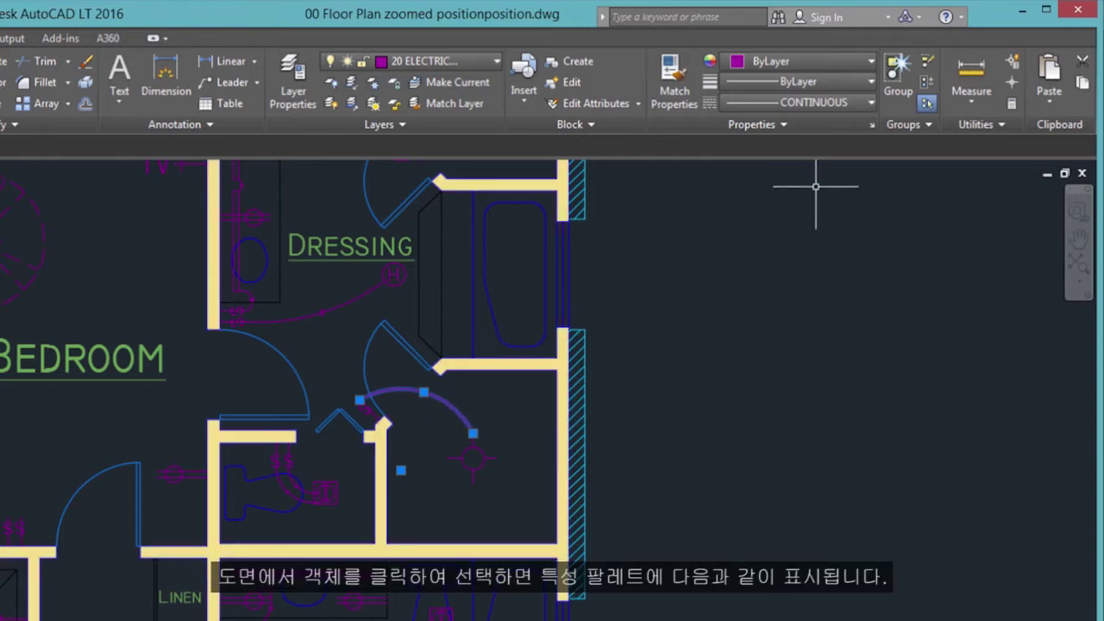
{"action": "left_click", "coordinate": [872, 125]}
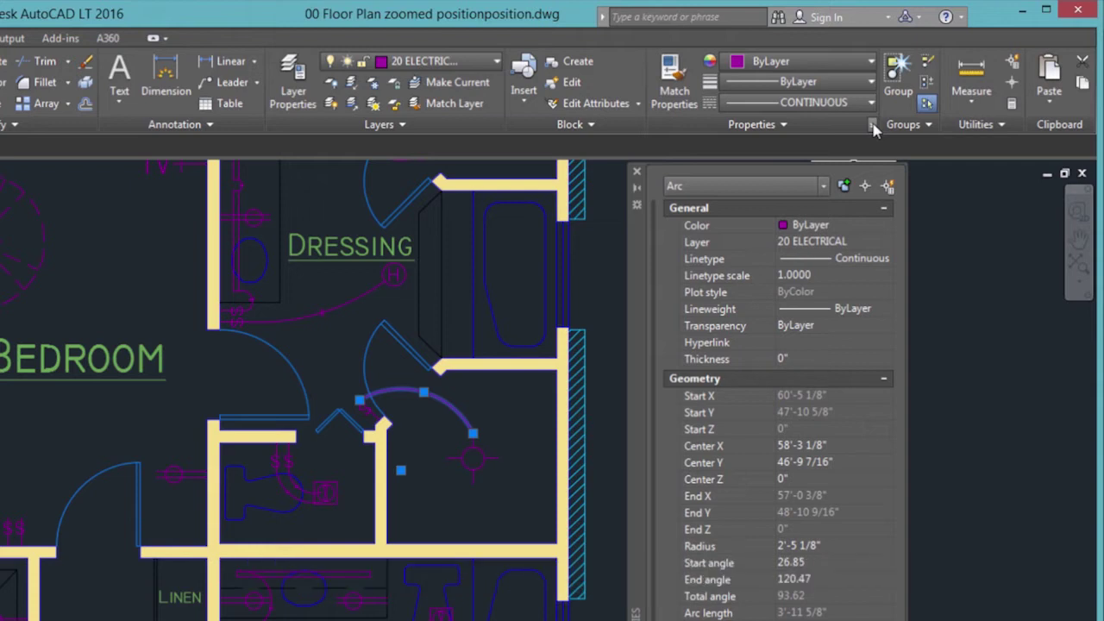
{"action": "left_click", "coordinate": [889, 225]}
{"action": "left_click", "coordinate": [889, 225]}
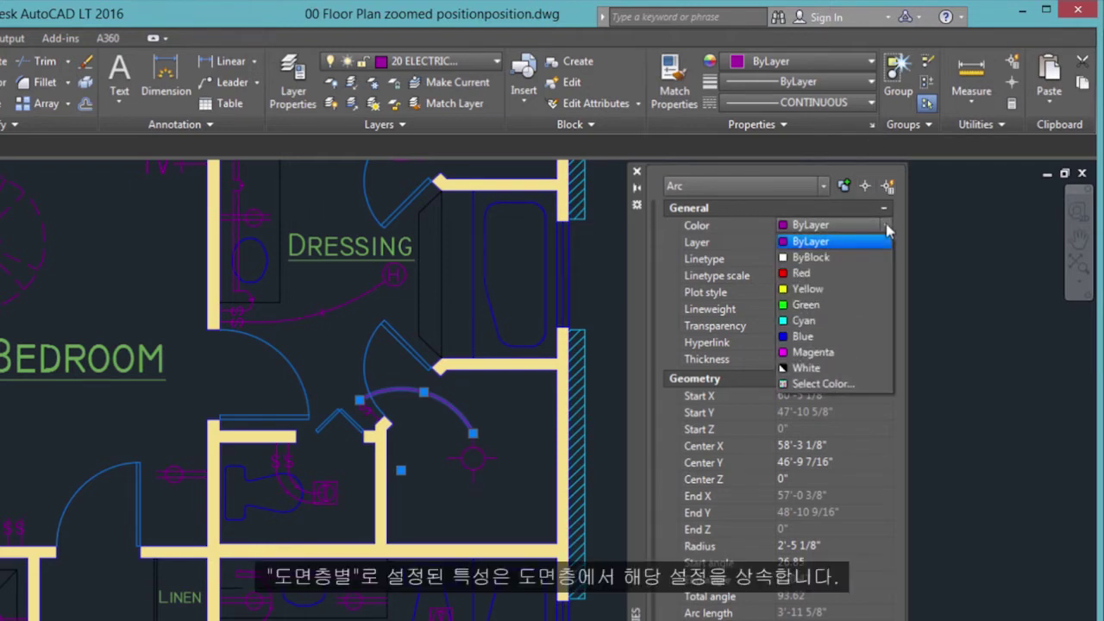
{"action": "left_click", "coordinate": [887, 226]}
{"action": "left_click", "coordinate": [888, 245]}
{"action": "left_click", "coordinate": [886, 242]}
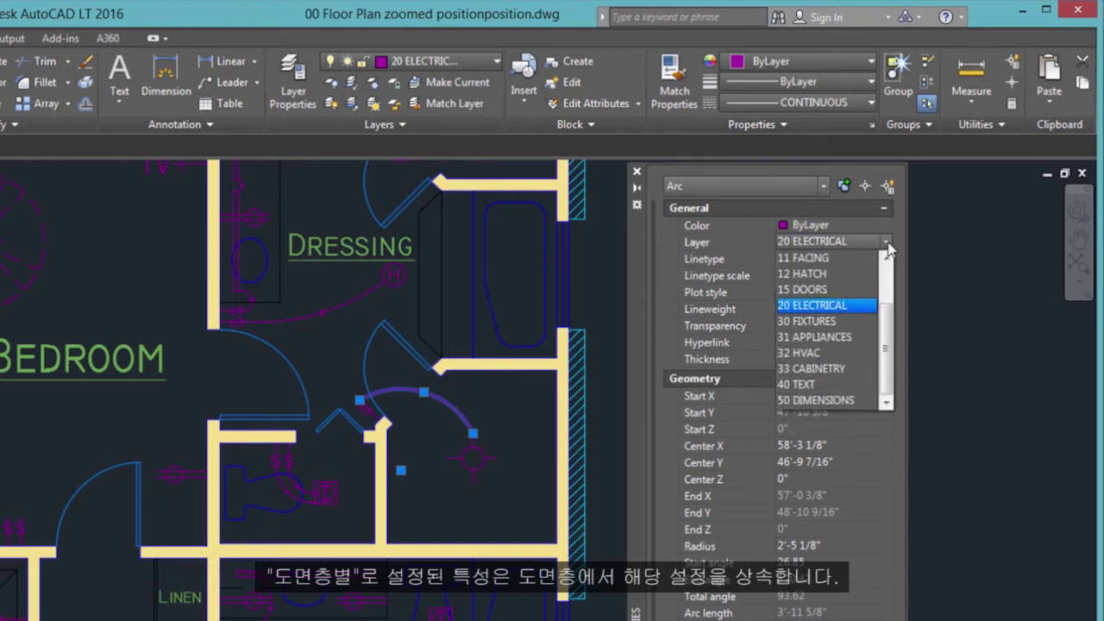
{"action": "left_click", "coordinate": [888, 245]}
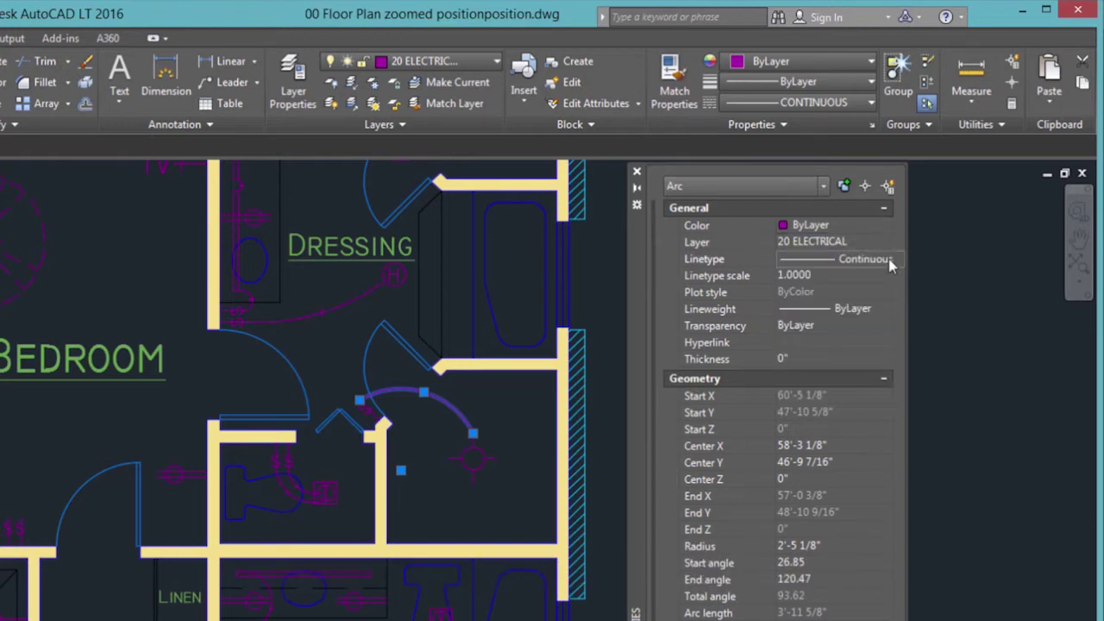
Confirm the arc keeps a Continuous linetype and ByLayer lineweight
{"action": "left_click", "coordinate": [890, 259]}
{"action": "left_click", "coordinate": [889, 259]}
{"action": "left_click", "coordinate": [889, 259]}
{"action": "left_click", "coordinate": [889, 308]}
{"action": "left_click", "coordinate": [885, 309]}
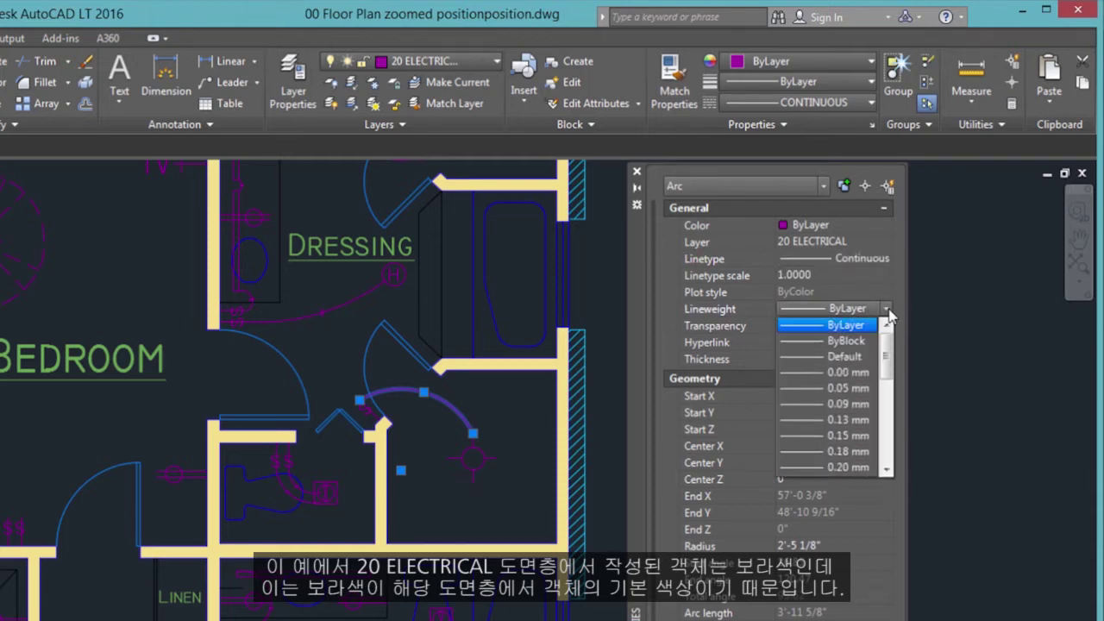
{"action": "left_click", "coordinate": [886, 309]}
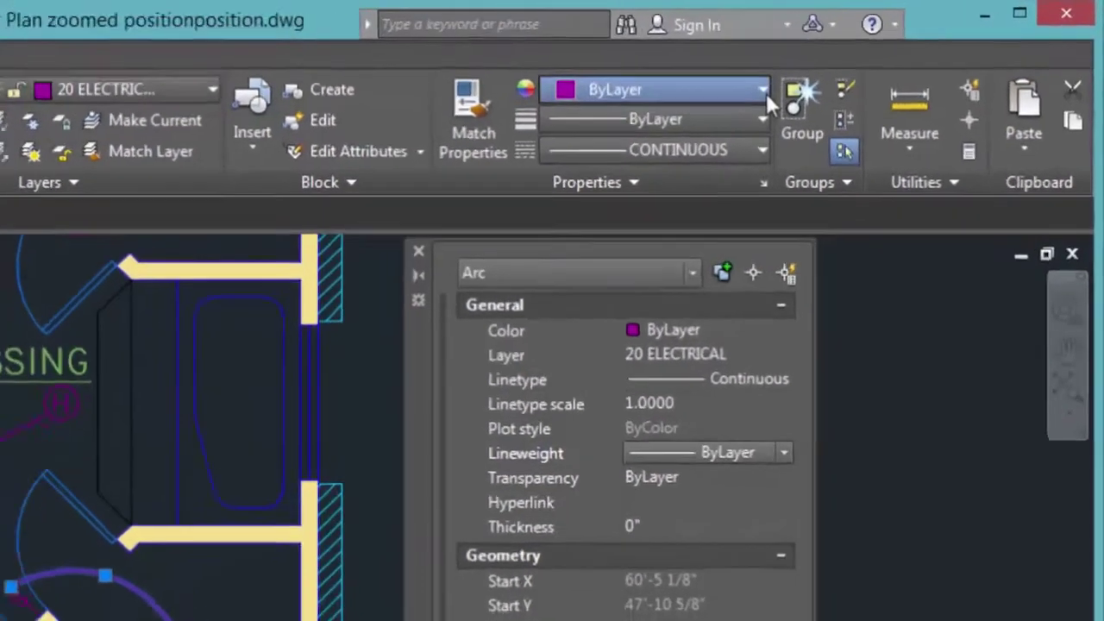
{"action": "left_click", "coordinate": [764, 92]}
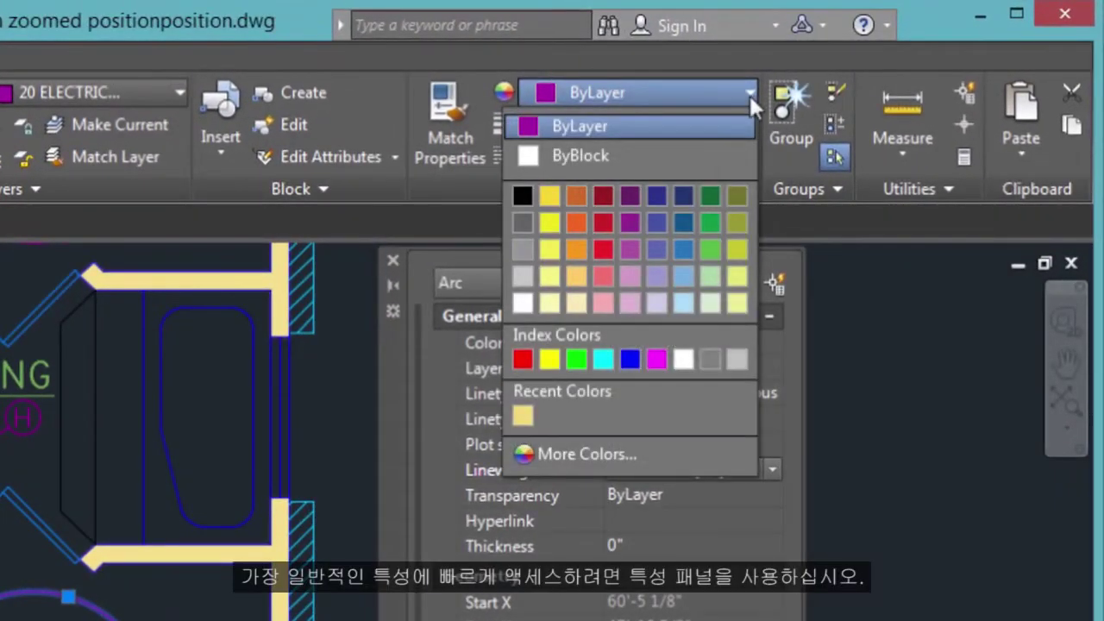
Check the ribbon lists leave ByLayer lineweight and CONTINUOUS linetype, then close the Properties palette
{"action": "left_click", "coordinate": [750, 95]}
{"action": "left_click", "coordinate": [749, 121]}
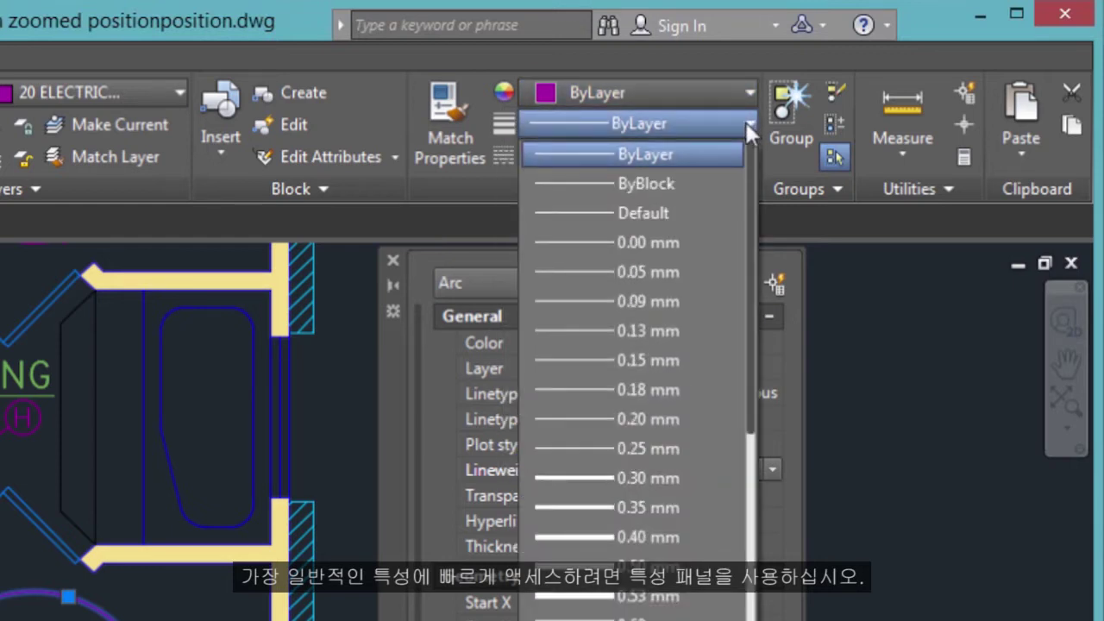
{"action": "left_click", "coordinate": [746, 123]}
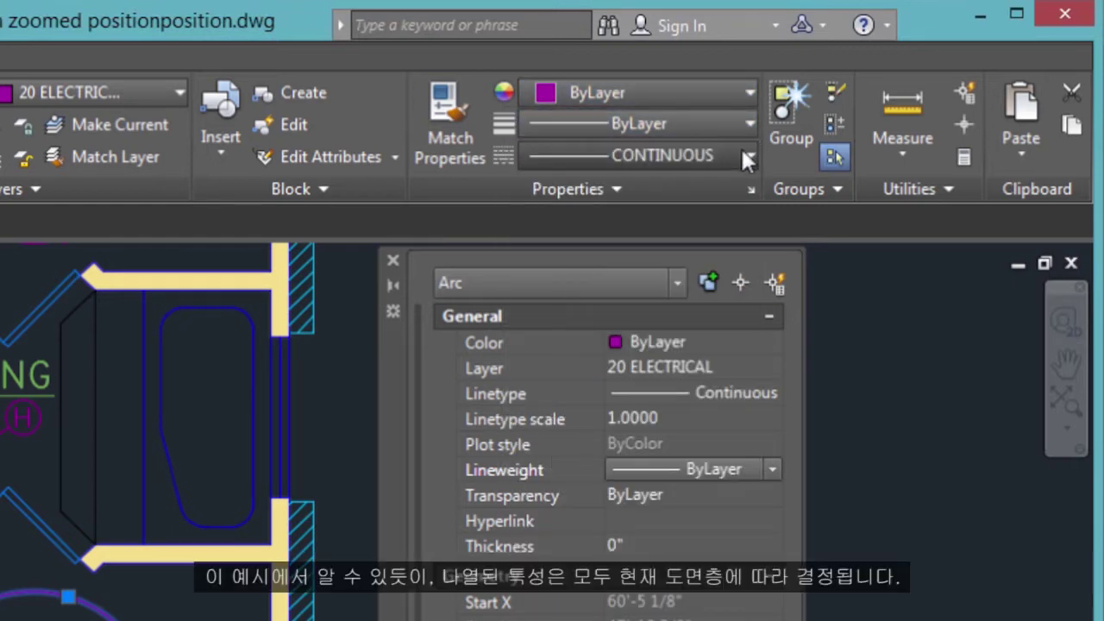
{"action": "left_click", "coordinate": [745, 157]}
{"action": "left_click", "coordinate": [742, 153]}
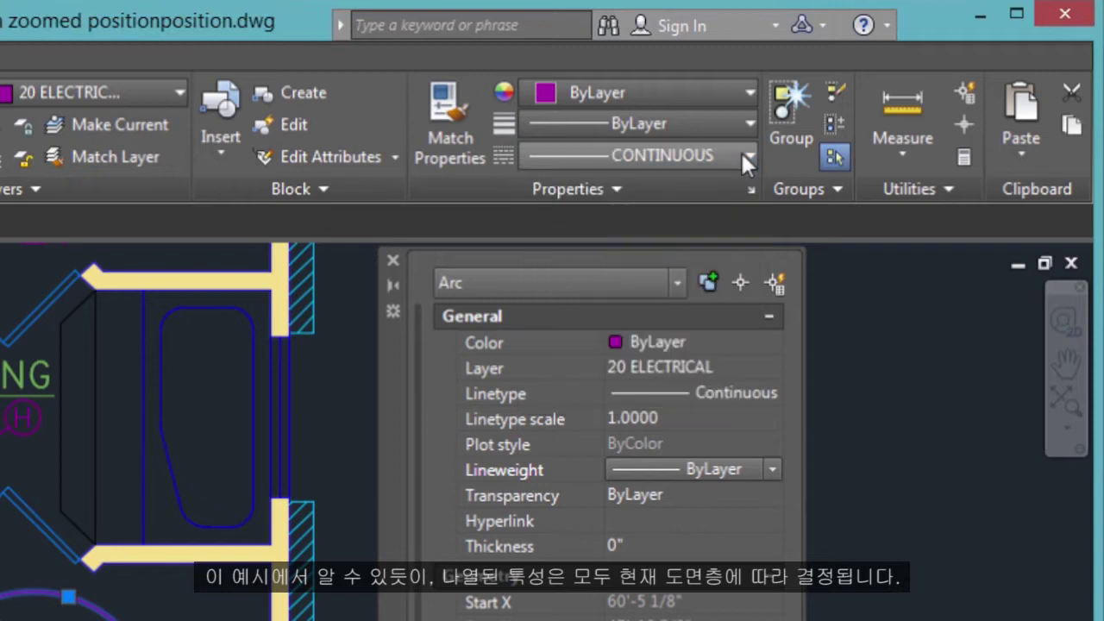
{"action": "left_click", "coordinate": [393, 261]}
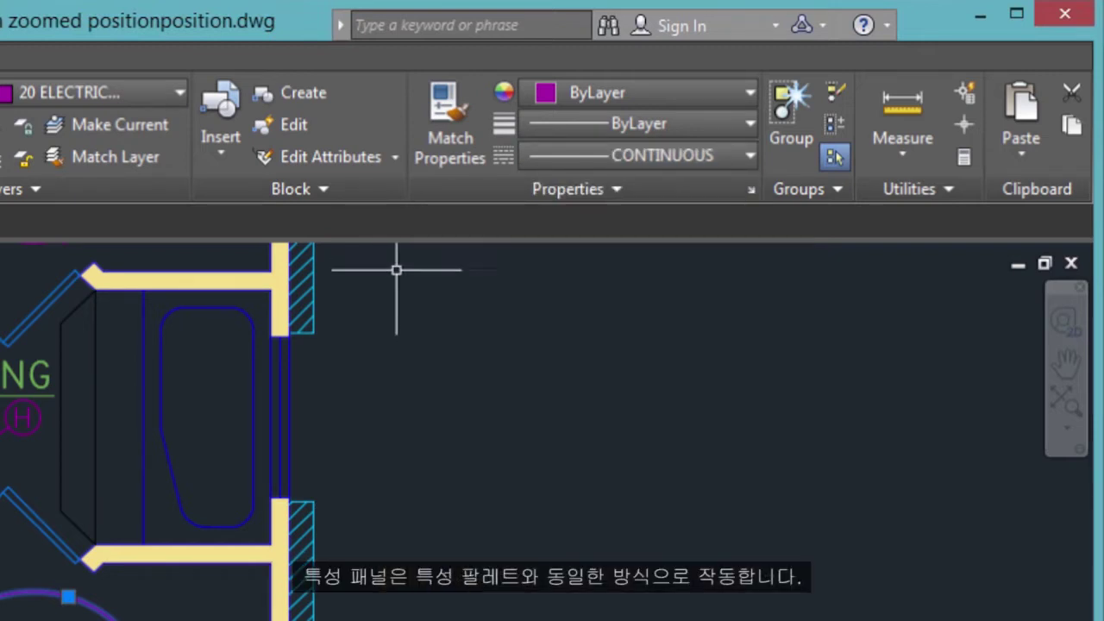
Window-select the bathtub and give it colour 205,32,39 and the HIDDEN linetype
{"action": "key", "text": "Escape"}
{"action": "left_click", "coordinate": [153, 299]}
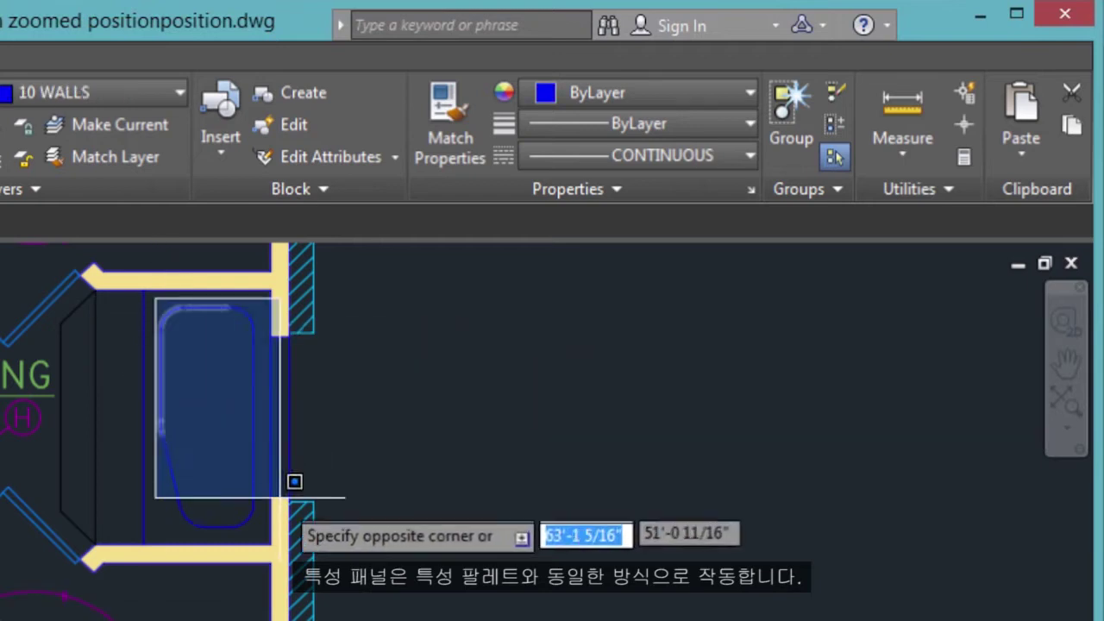
{"action": "left_click", "coordinate": [265, 538]}
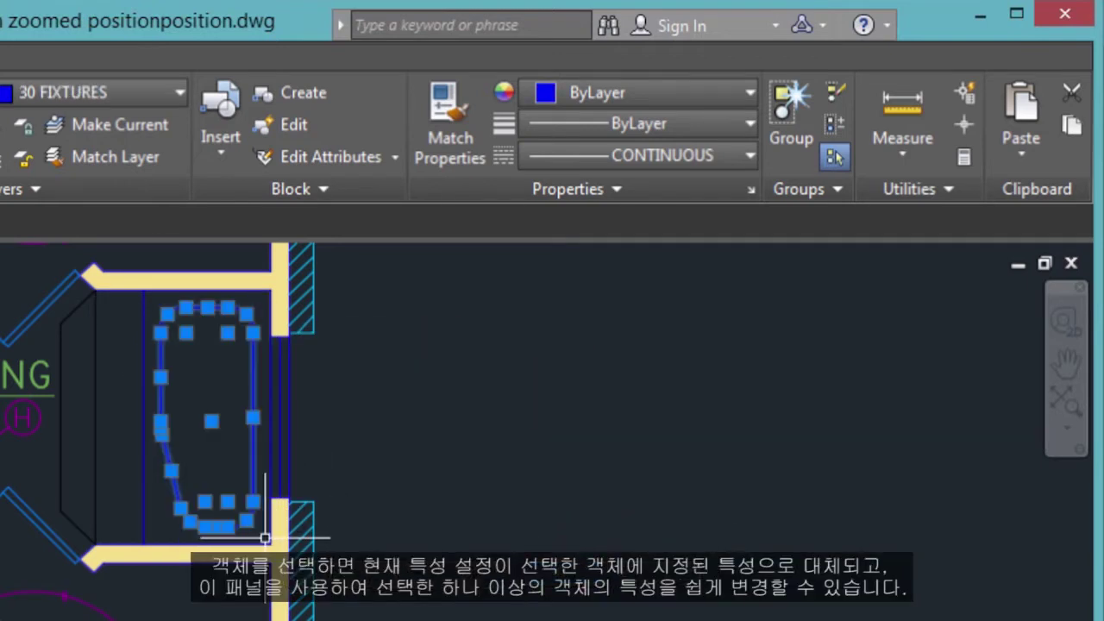
{"action": "left_click", "coordinate": [750, 92]}
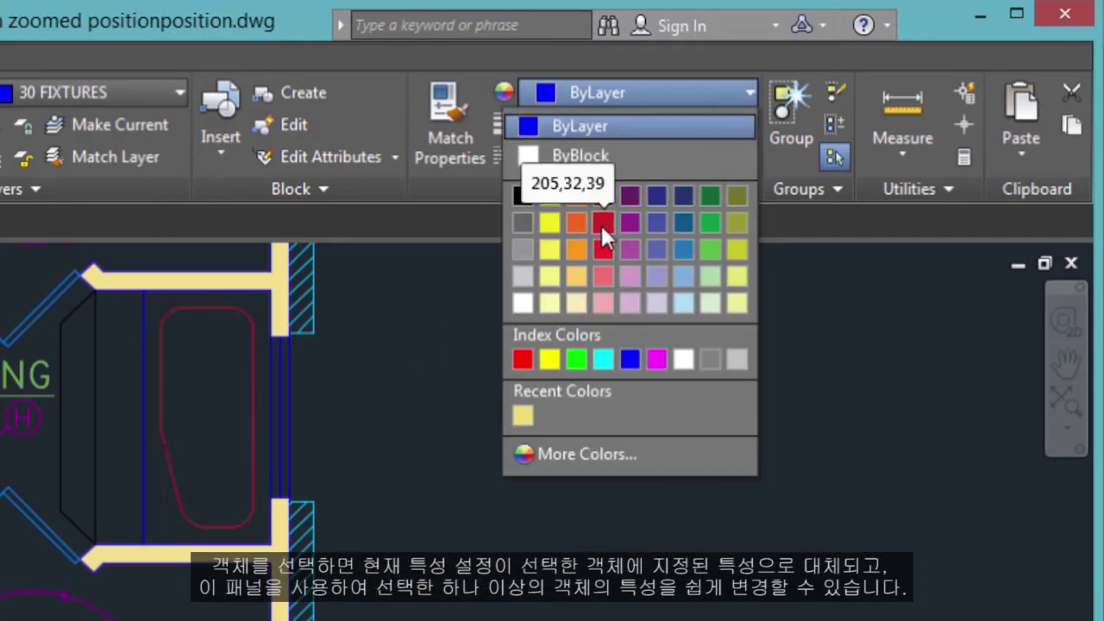
{"action": "left_click", "coordinate": [602, 223]}
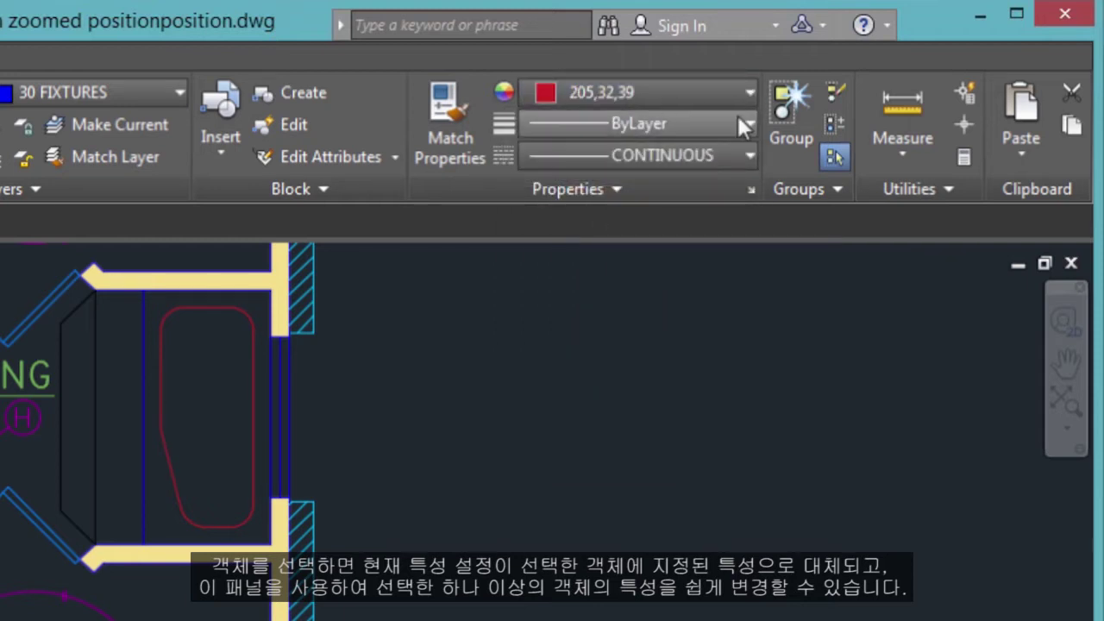
{"action": "left_click", "coordinate": [747, 156]}
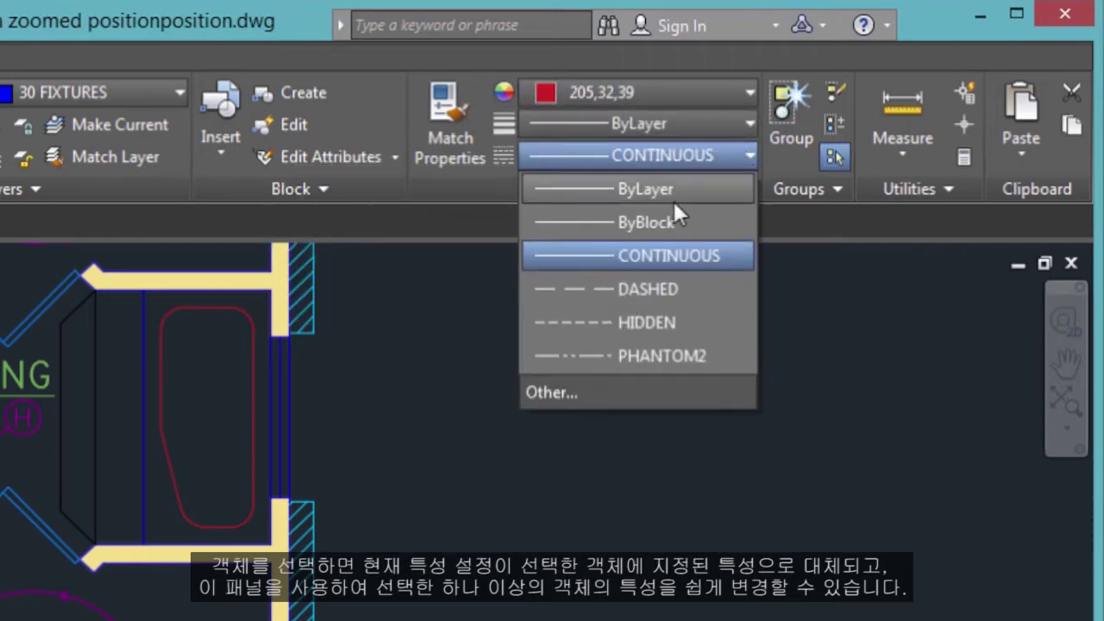
{"action": "left_click", "coordinate": [630, 321]}
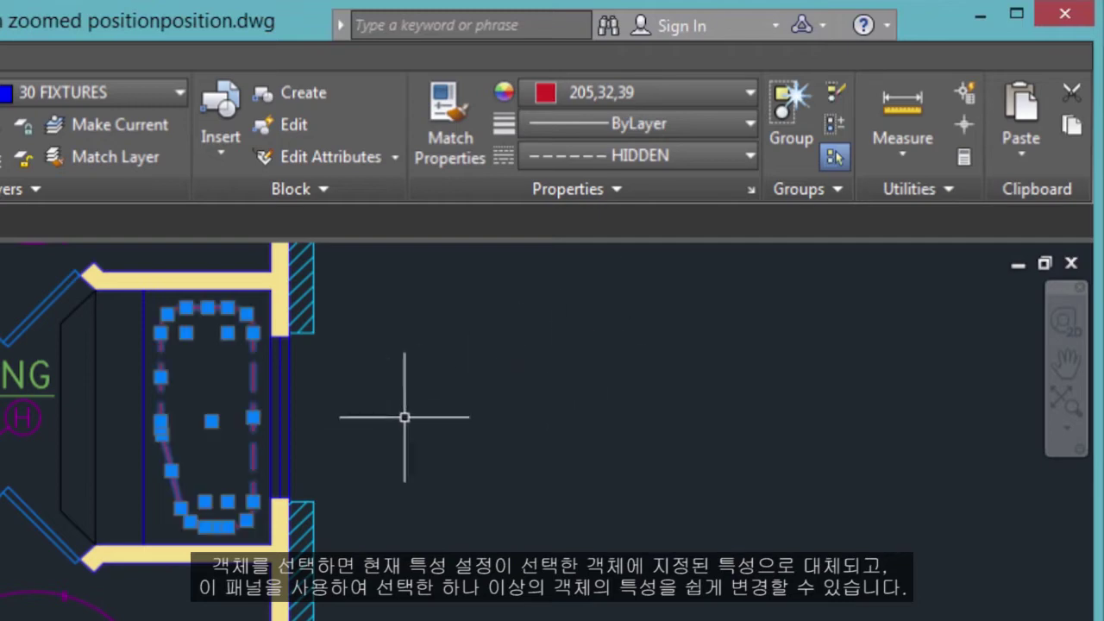
{"action": "key", "text": "Escape"}
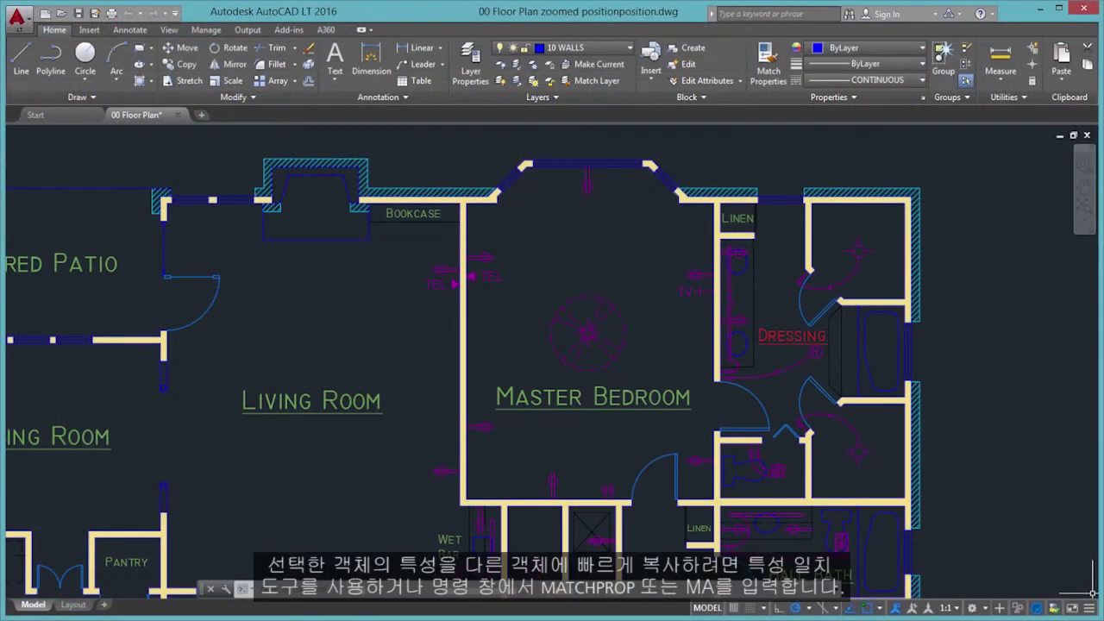
With MATCHPROP, copy the red DRESSING label's properties to Master Bedroom, LINEN, BOOKCASE and Living Room labels
{"action": "left_click", "coordinate": [767, 69]}
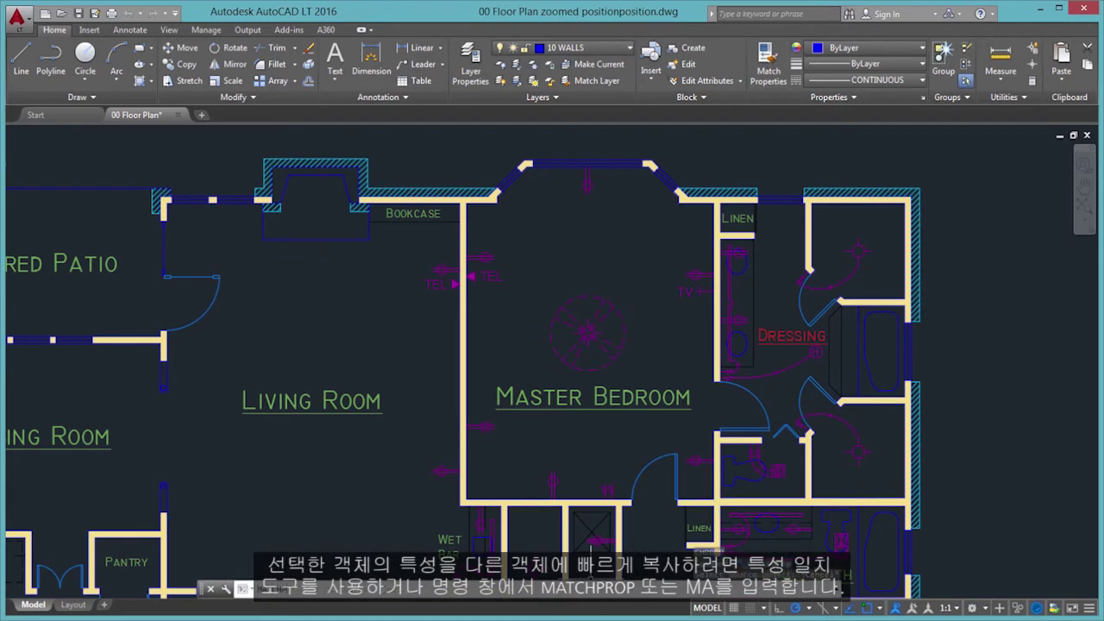
{"action": "key", "text": "Escape"}
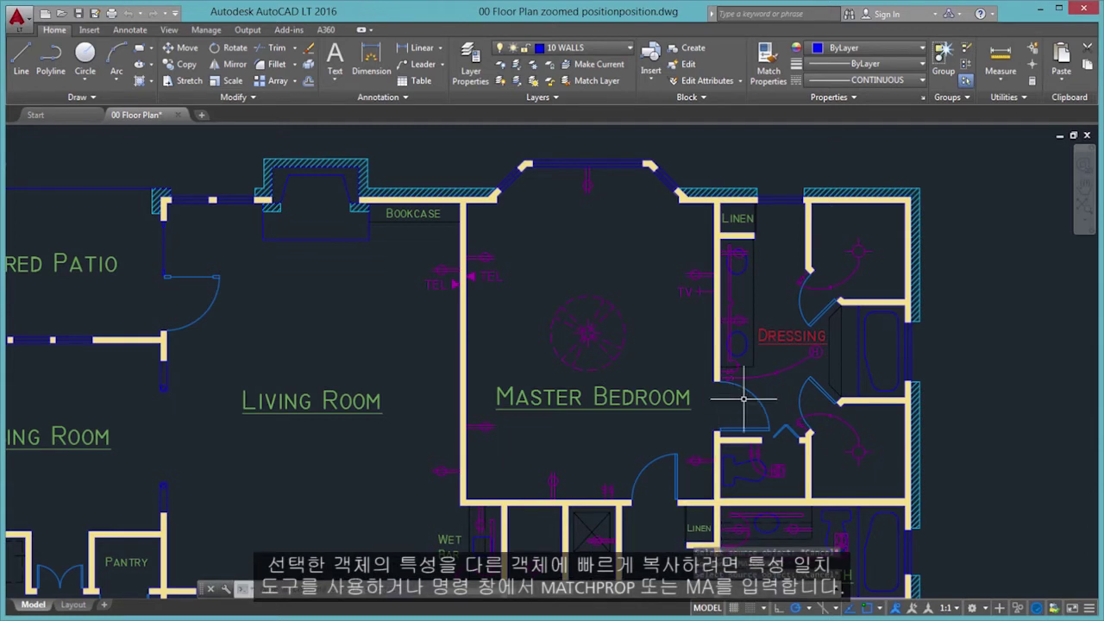
{"action": "type", "text": "MA"}
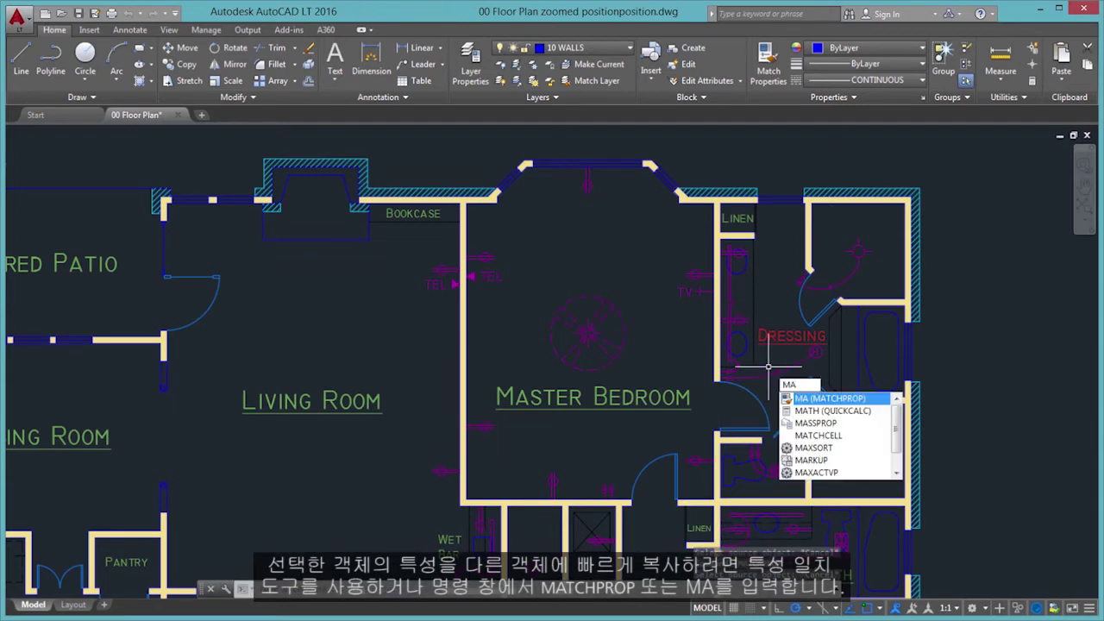
{"action": "key", "text": "Return"}
{"action": "left_click", "coordinate": [790, 337]}
{"action": "left_click", "coordinate": [611, 398]}
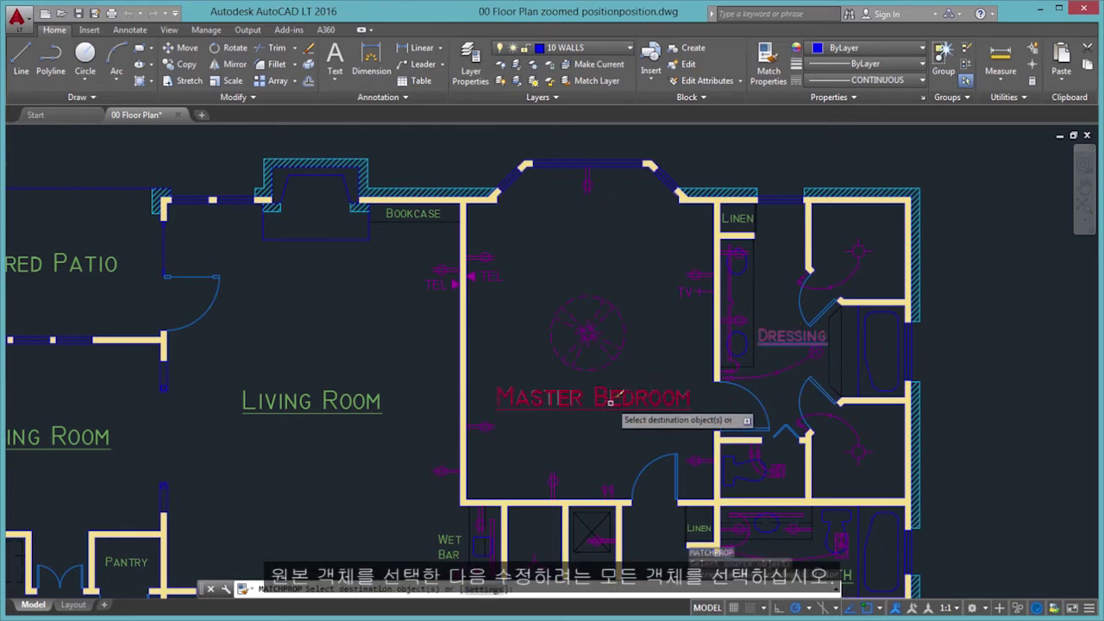
{"action": "left_click", "coordinate": [742, 217]}
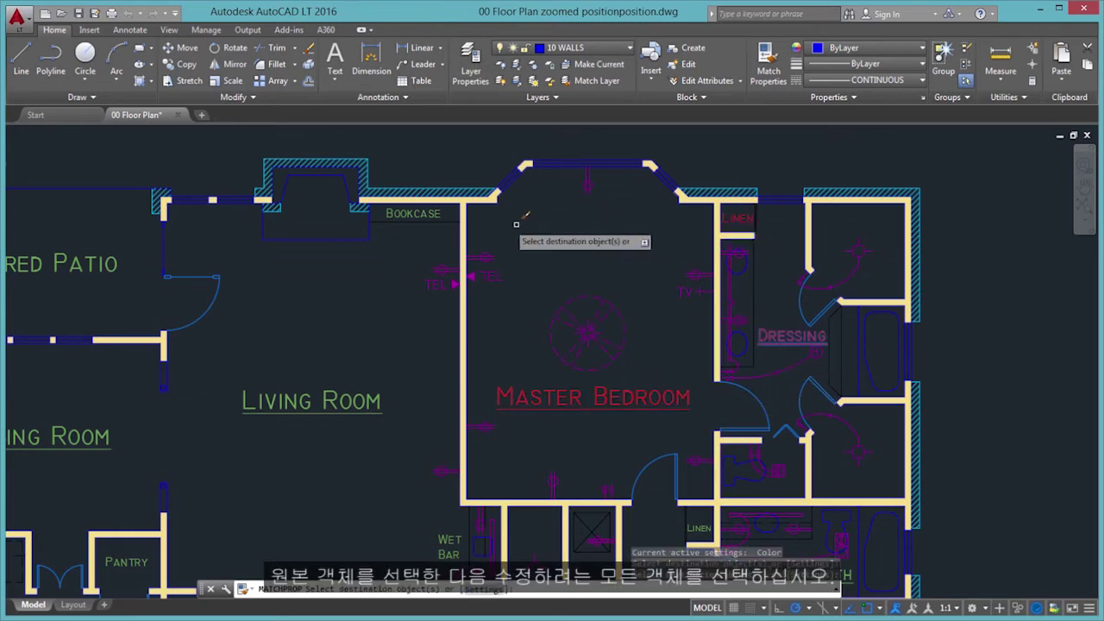
{"action": "left_click", "coordinate": [418, 215]}
{"action": "left_click", "coordinate": [338, 402]}
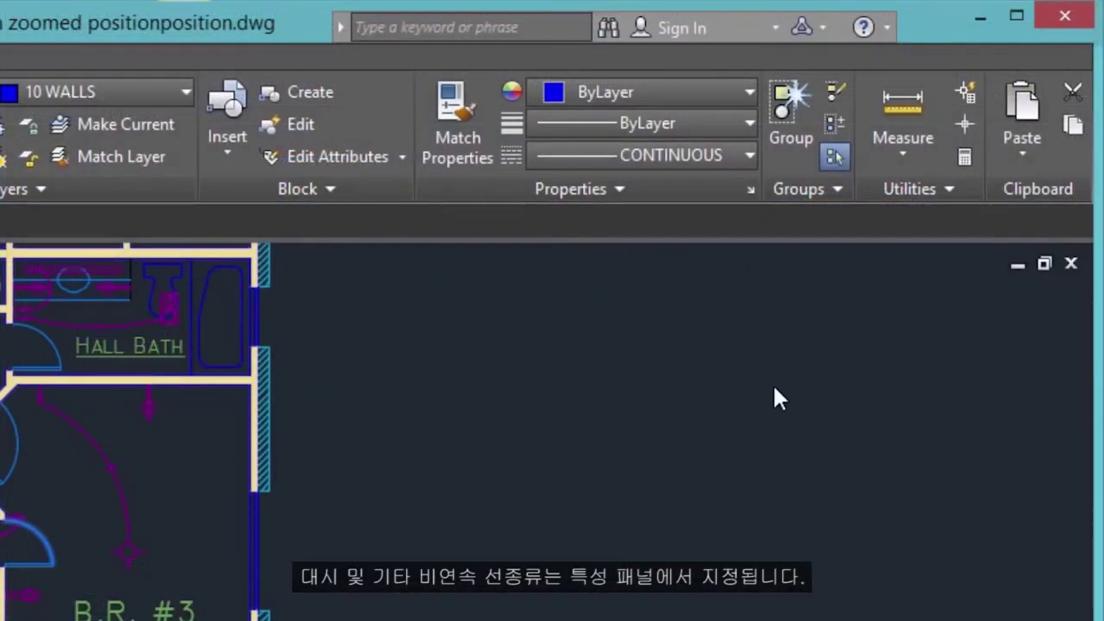
Load the DIVIDE linetype into the drawing through the Linetype Manager
{"action": "left_click", "coordinate": [731, 152]}
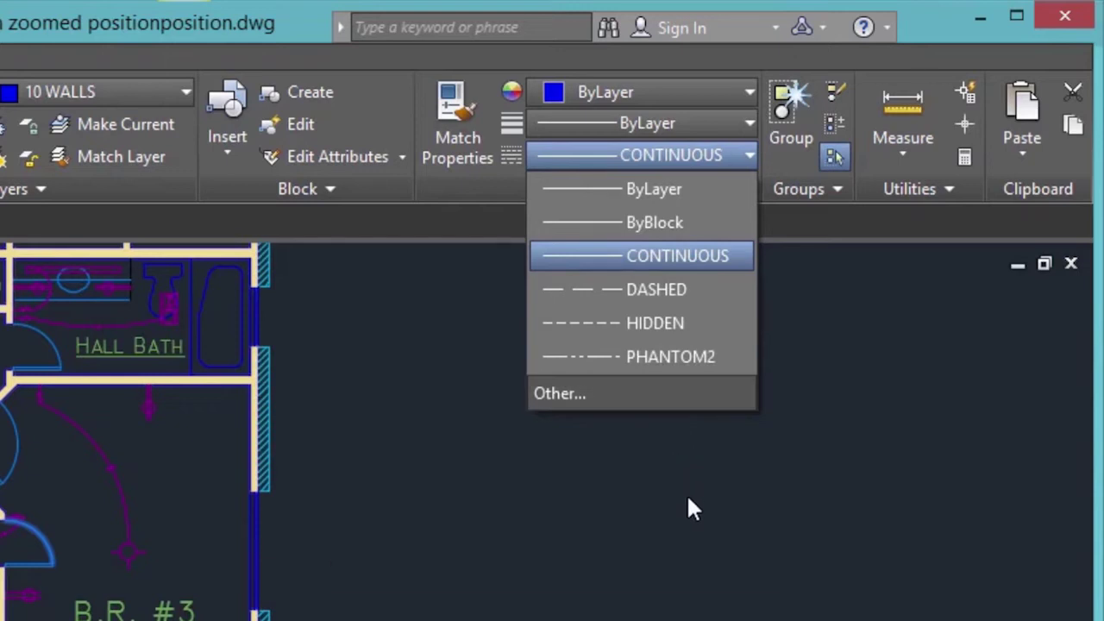
{"action": "left_click", "coordinate": [552, 394]}
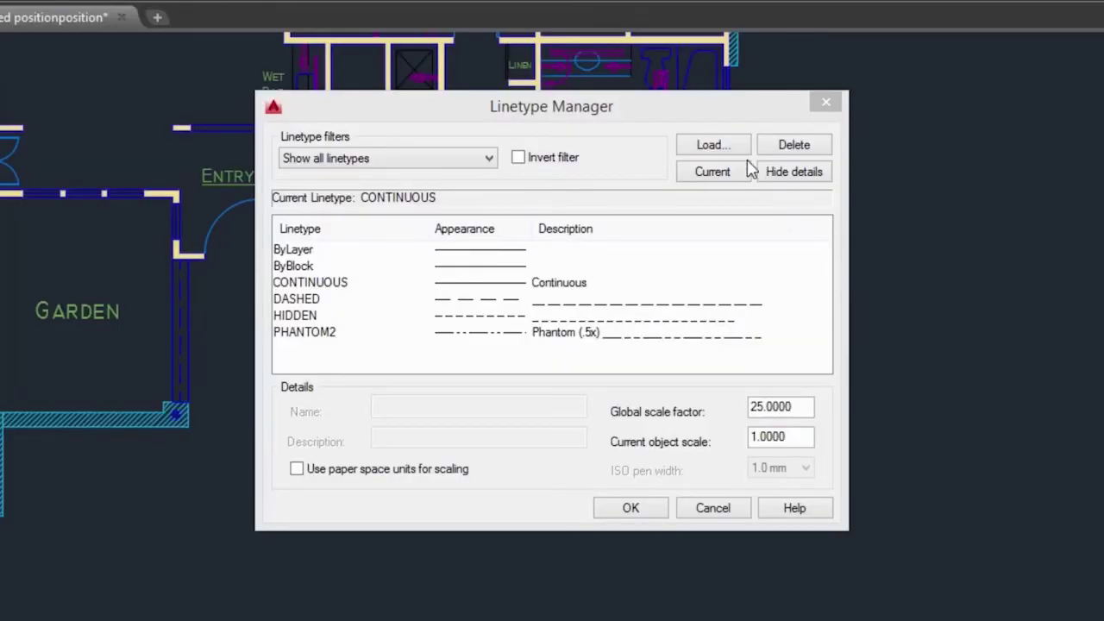
{"action": "left_click", "coordinate": [715, 146]}
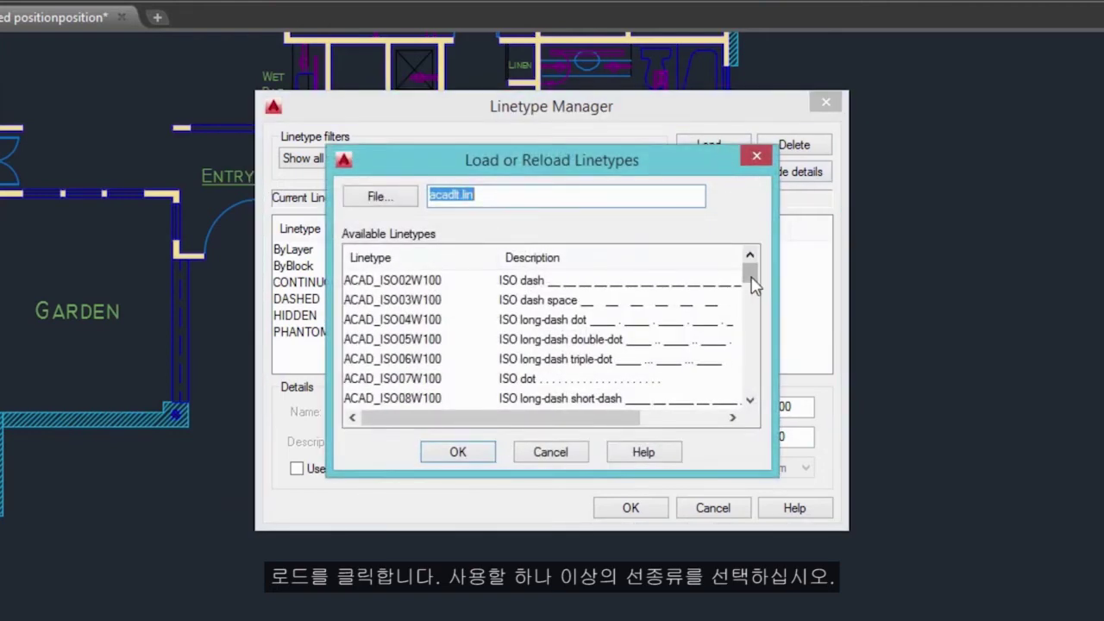
{"action": "left_click_drag", "start_coordinate": [751, 283], "coordinate": [753, 356]}
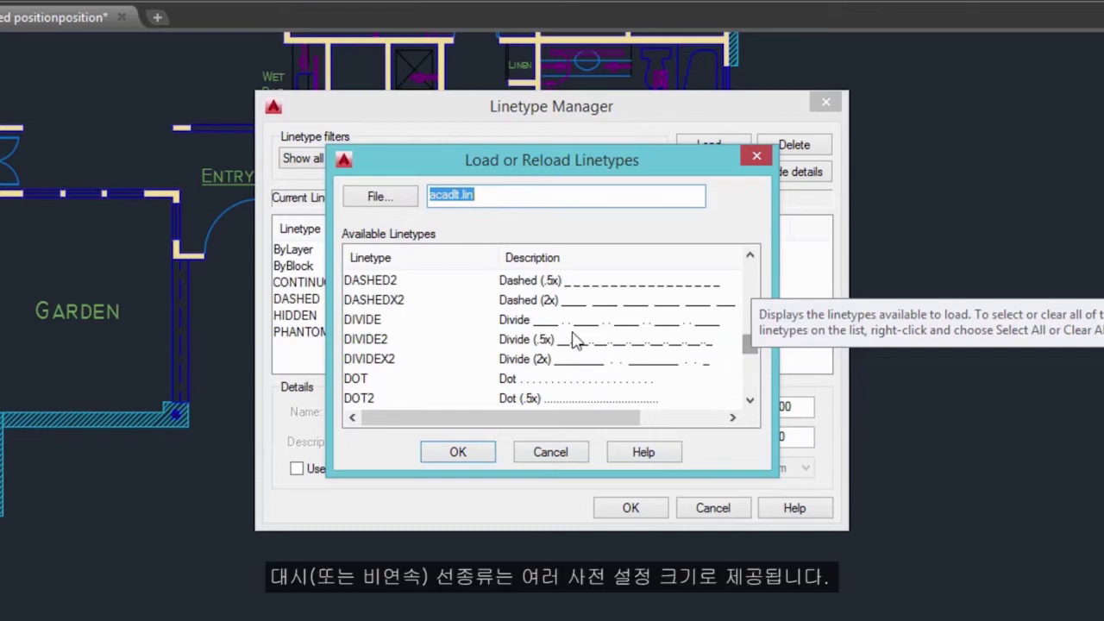
{"action": "left_click", "coordinate": [521, 319]}
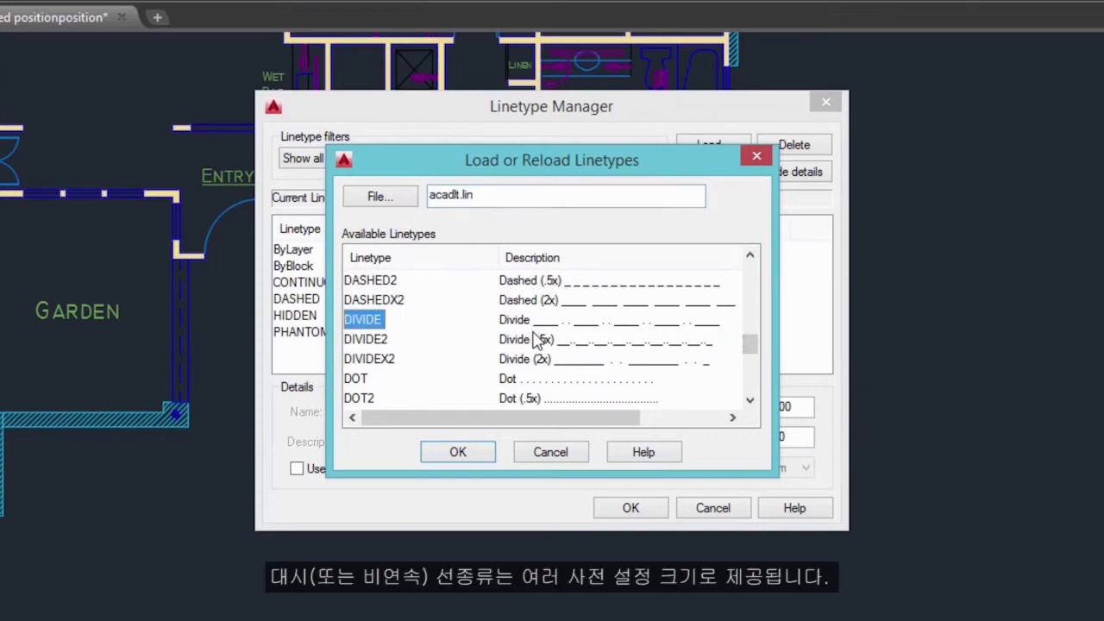
{"action": "left_click", "coordinate": [458, 452]}
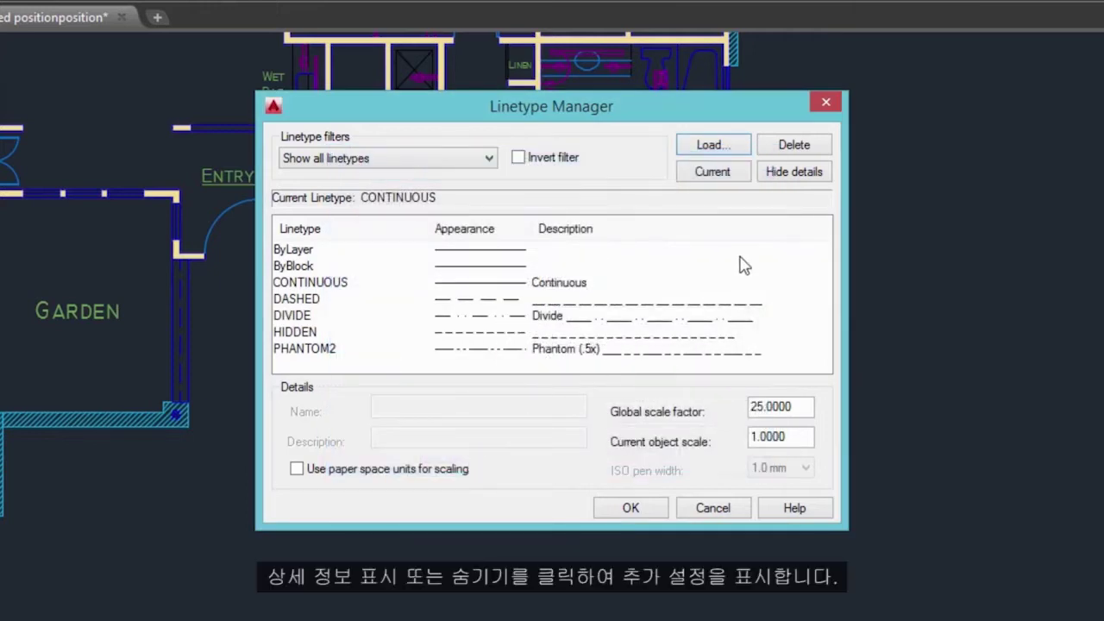
Show the HIDDEN linetype details, check the 25.0000 global scale factor, and close the manager
{"action": "left_click", "coordinate": [798, 176]}
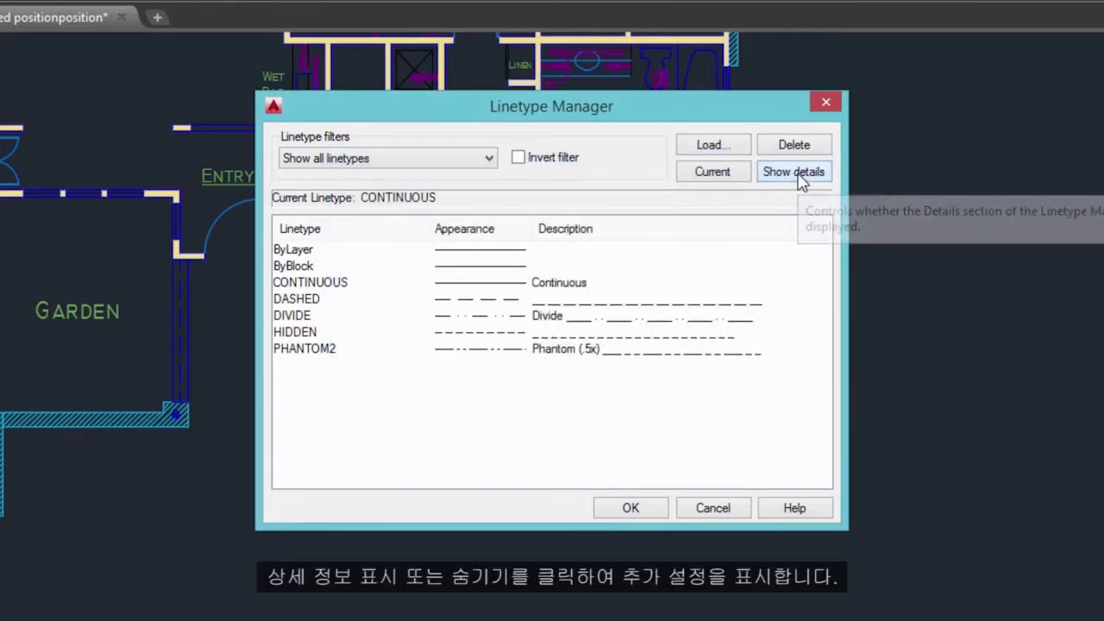
{"action": "left_click", "coordinate": [800, 177]}
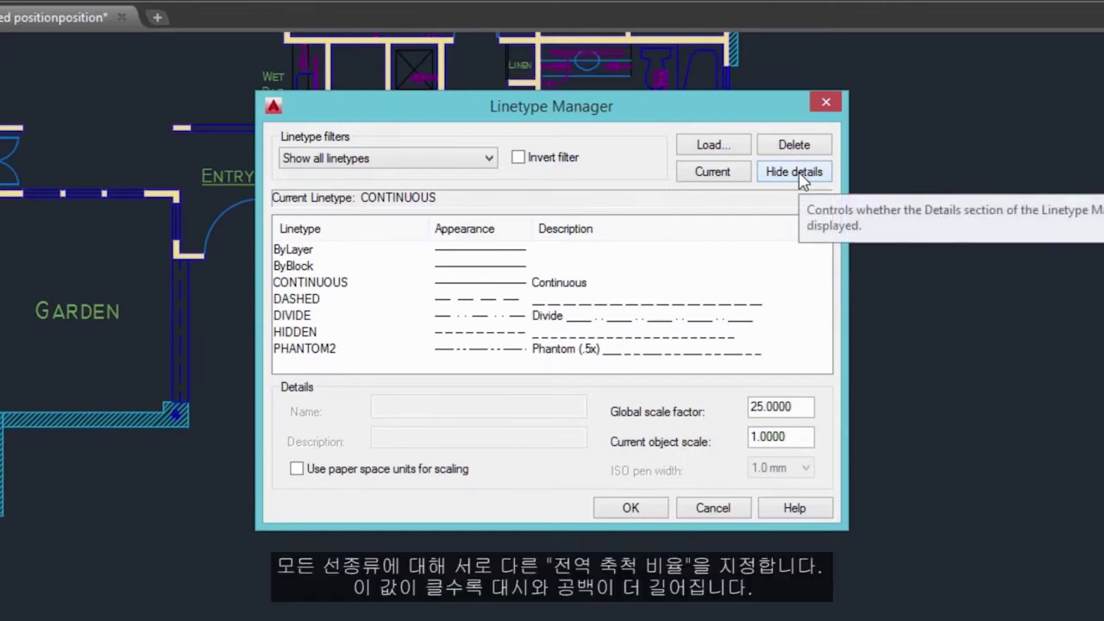
{"action": "left_click", "coordinate": [697, 335]}
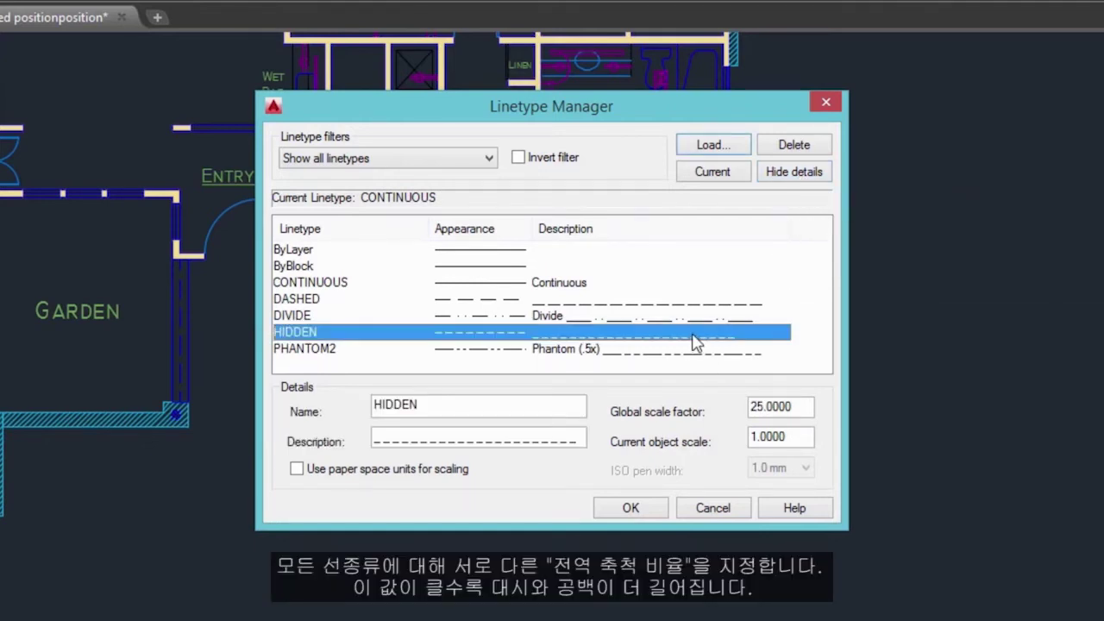
{"action": "left_click", "coordinate": [798, 412]}
{"action": "left_click", "coordinate": [642, 507]}
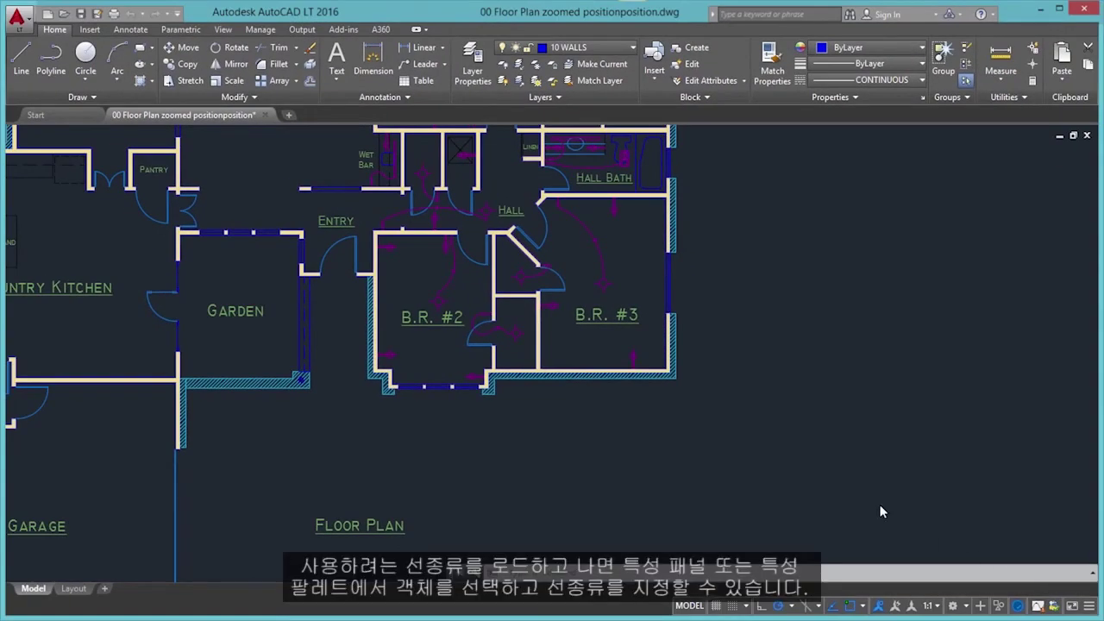
Give the B.R. #3 door arc the DASHED linetype, then set it back to CONTINUOUS
{"action": "left_click", "coordinate": [591, 233]}
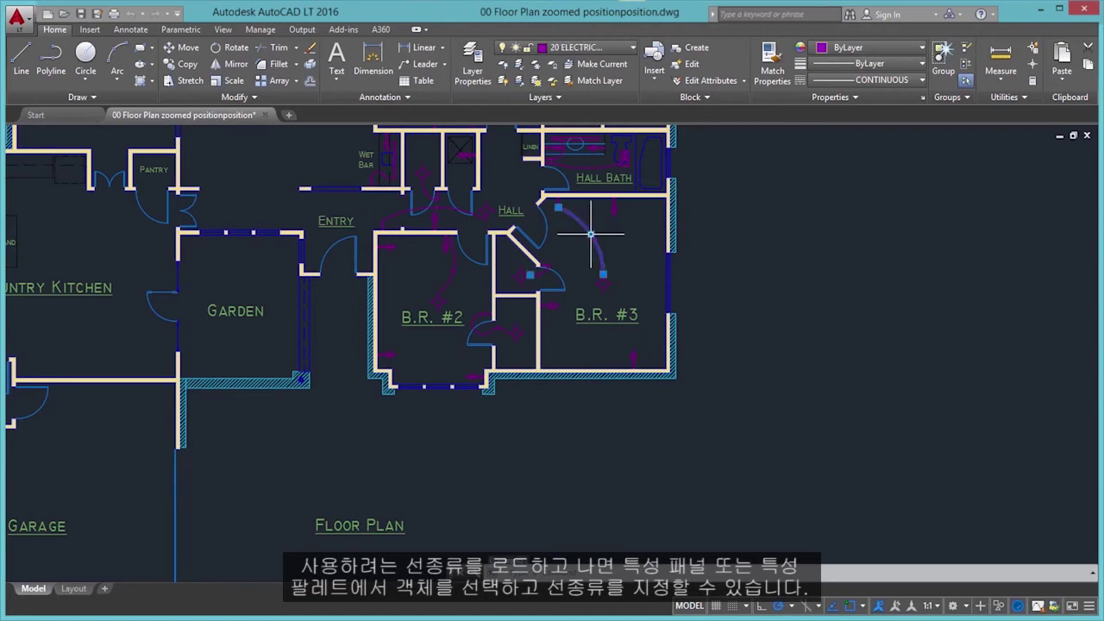
{"action": "left_click", "coordinate": [922, 97]}
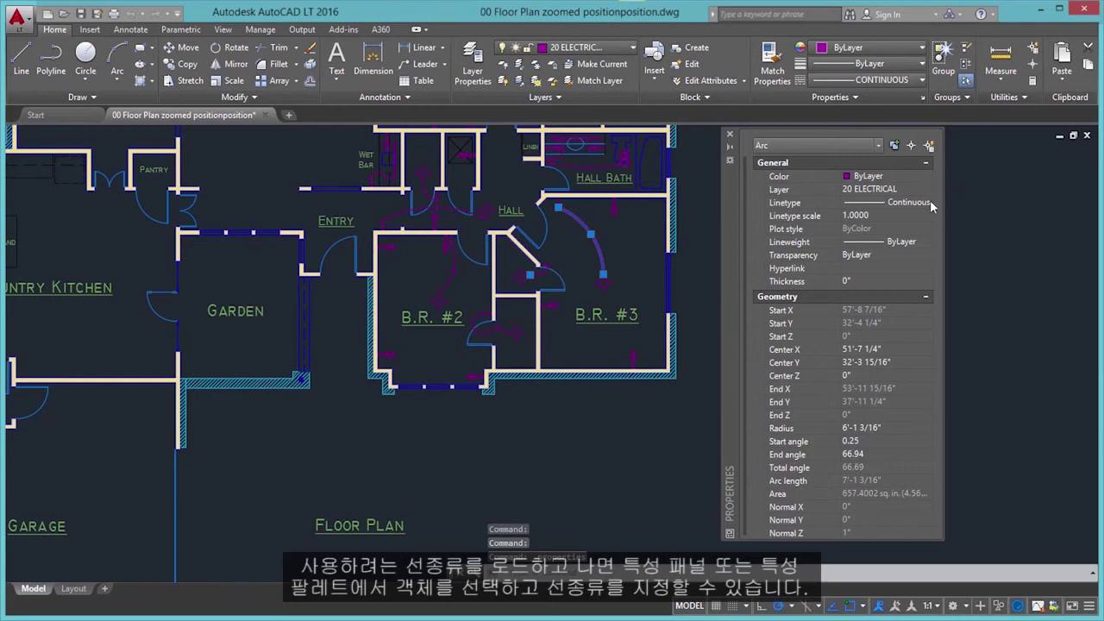
{"action": "left_click", "coordinate": [930, 201]}
{"action": "left_click", "coordinate": [928, 202]}
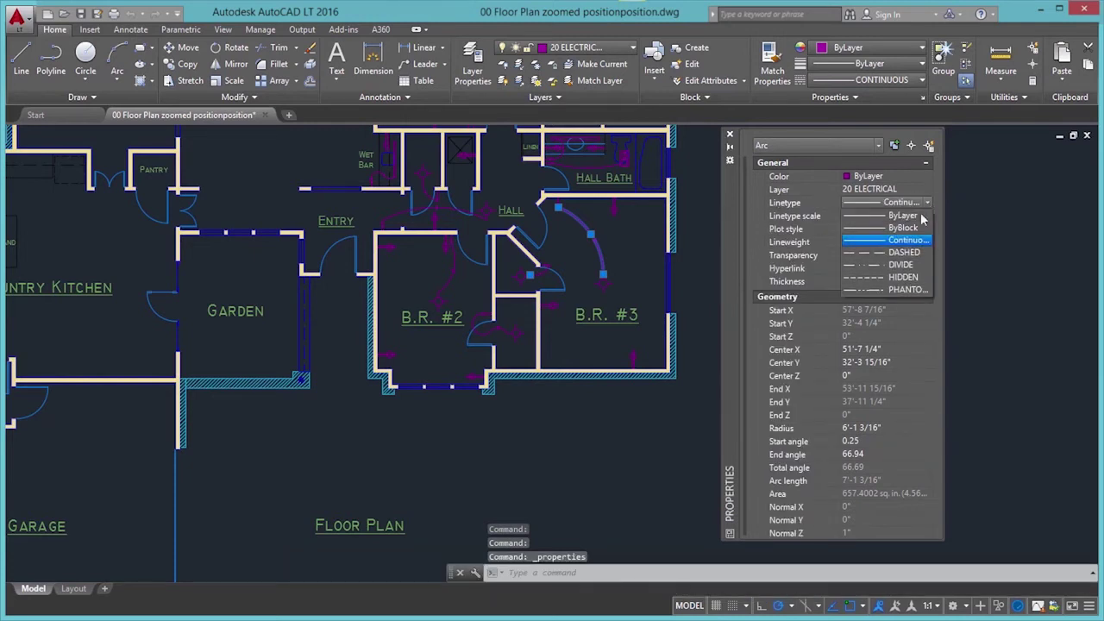
{"action": "left_click", "coordinate": [902, 251]}
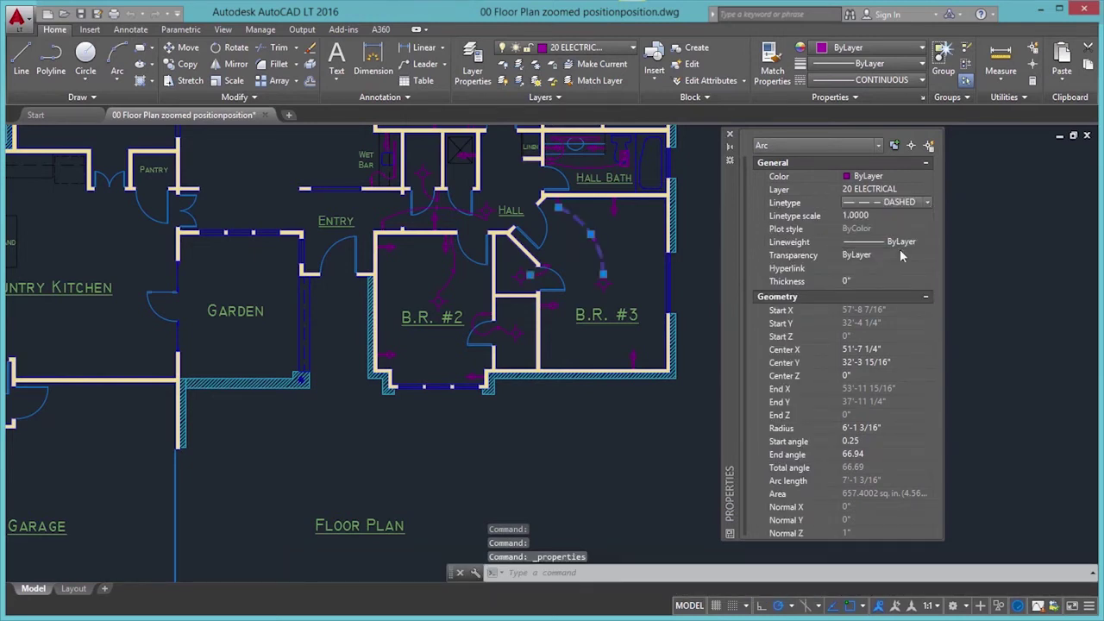
{"action": "left_click", "coordinate": [921, 80]}
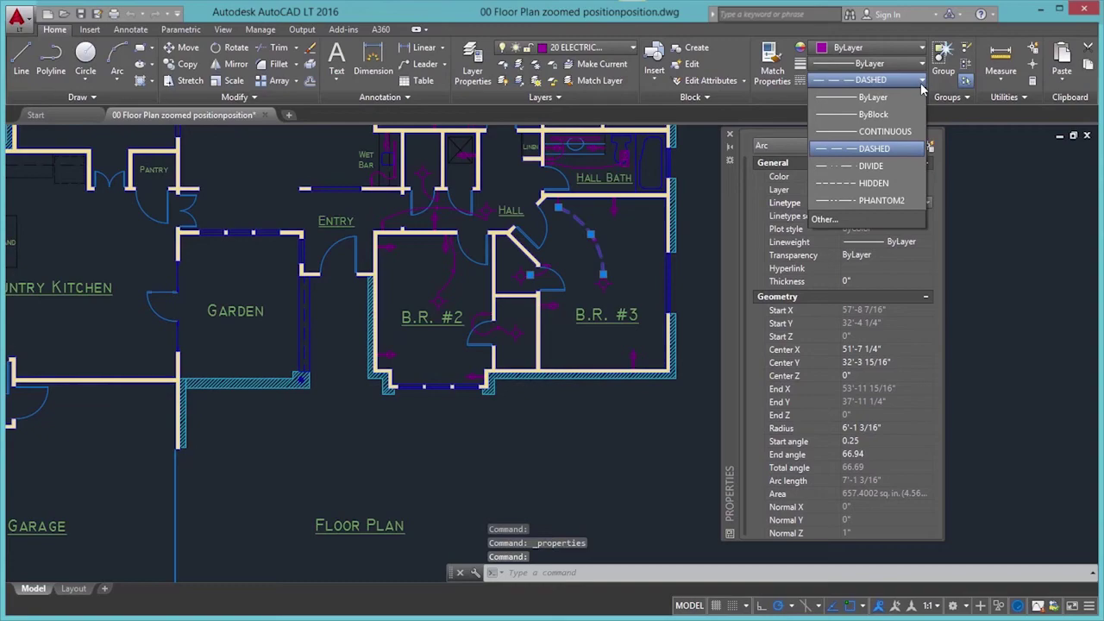
{"action": "left_click", "coordinate": [901, 132]}
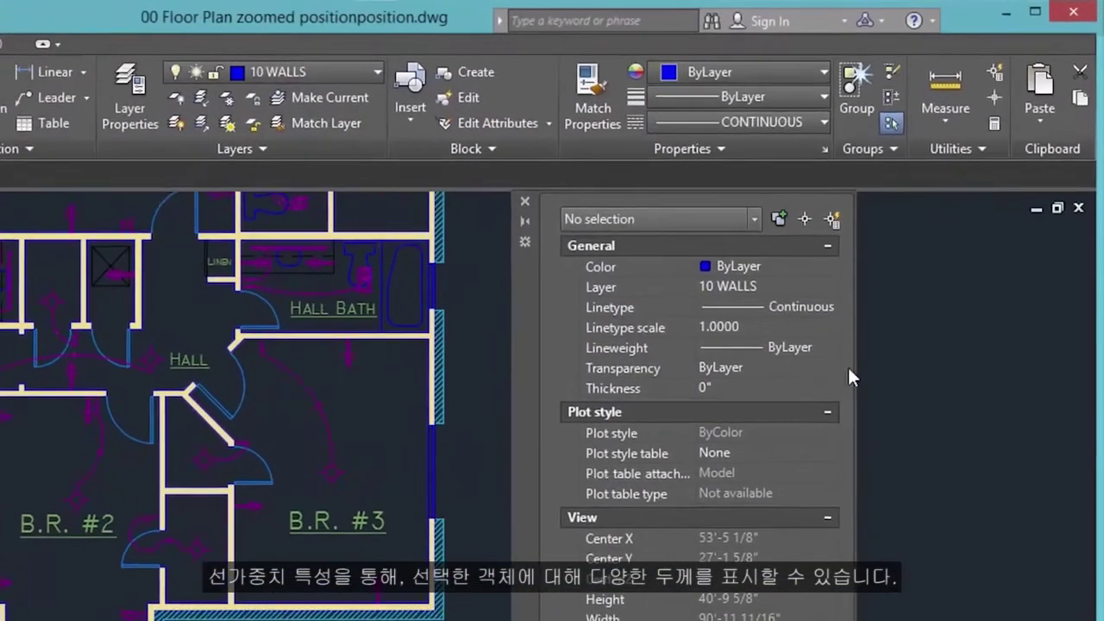
Review the lineweight values without changing them, then open Lineweight Settings showing the 0.25 mm default
{"action": "left_click", "coordinate": [817, 347]}
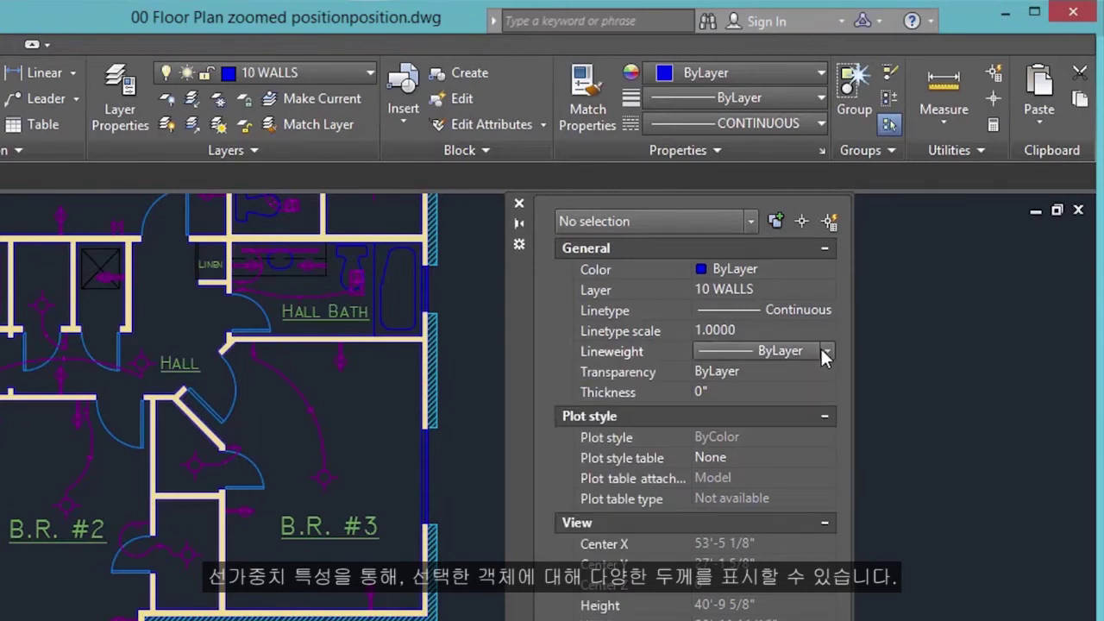
{"action": "left_click", "coordinate": [826, 351]}
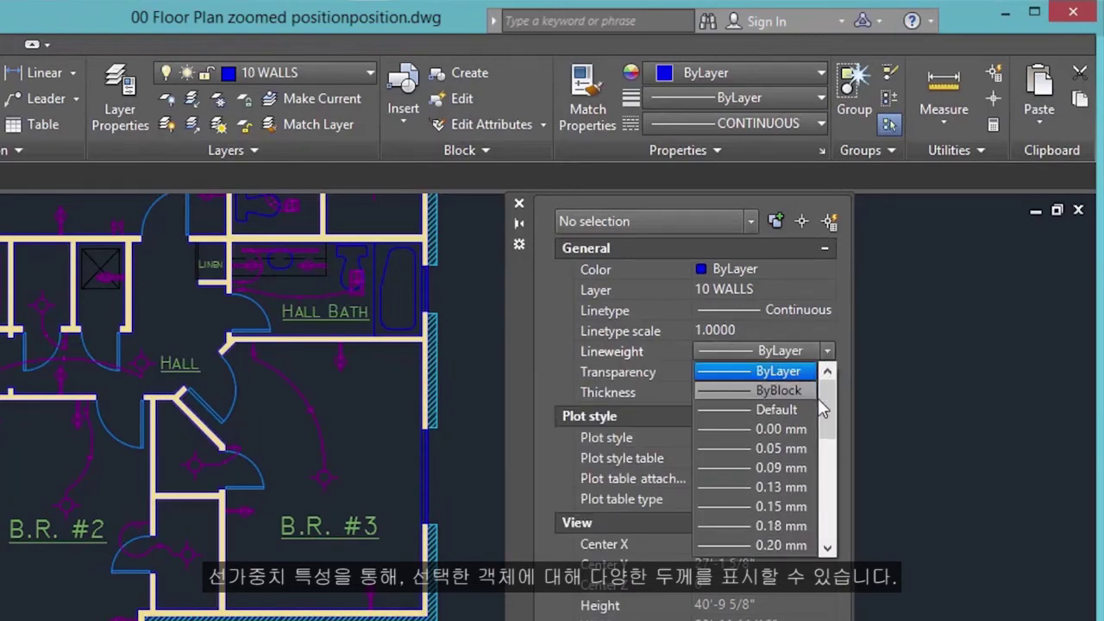
{"action": "left_click_drag", "start_coordinate": [825, 408], "coordinate": [829, 539]}
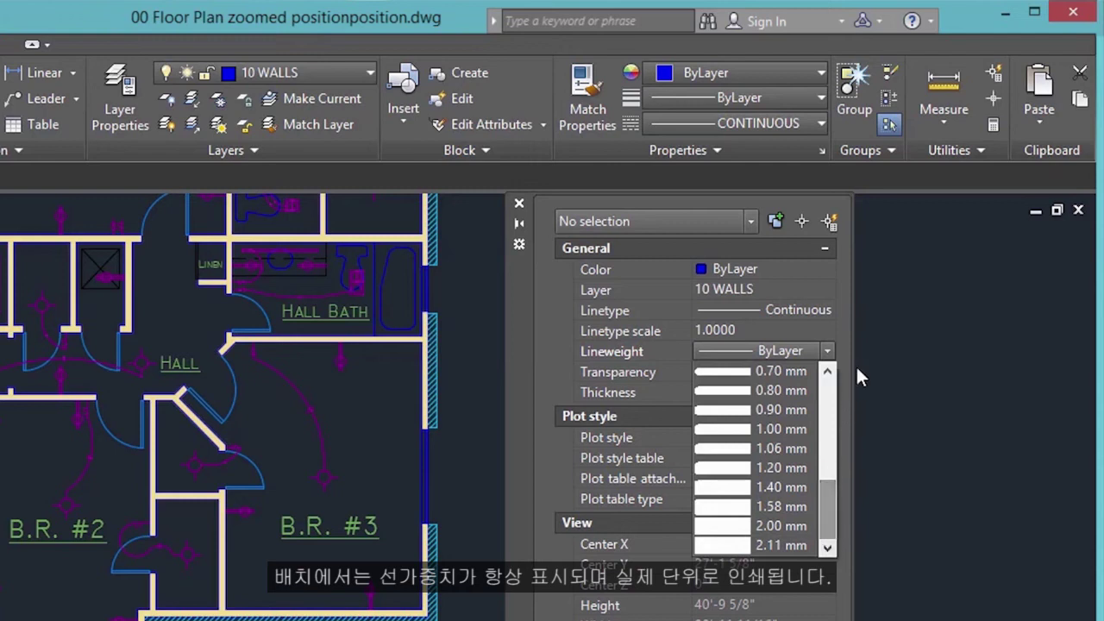
{"action": "left_click", "coordinate": [830, 350]}
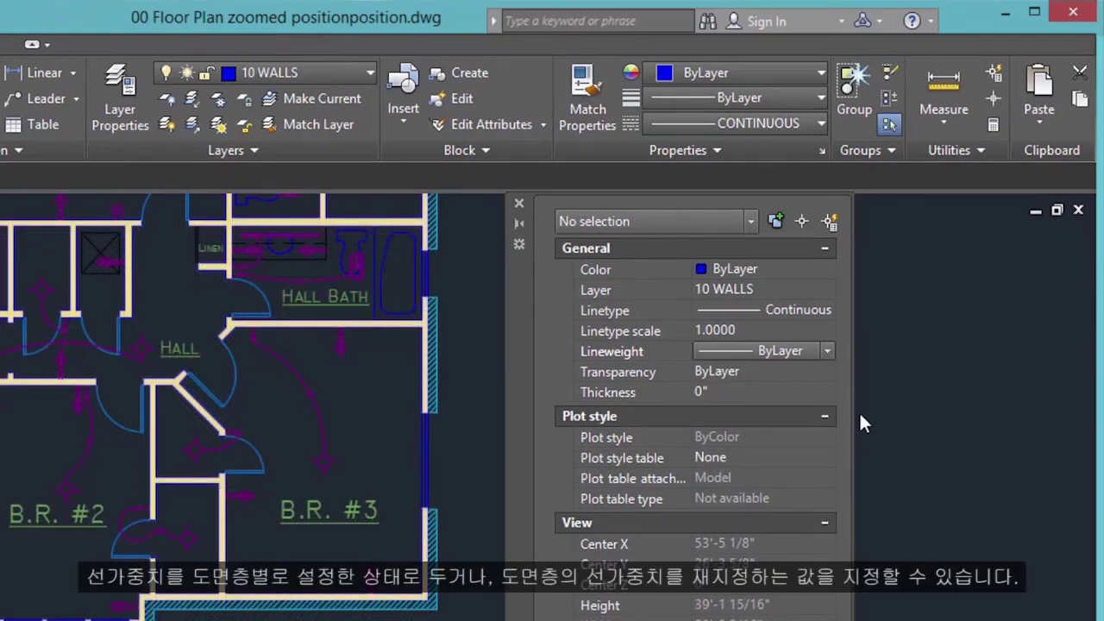
{"action": "left_click", "coordinate": [827, 352]}
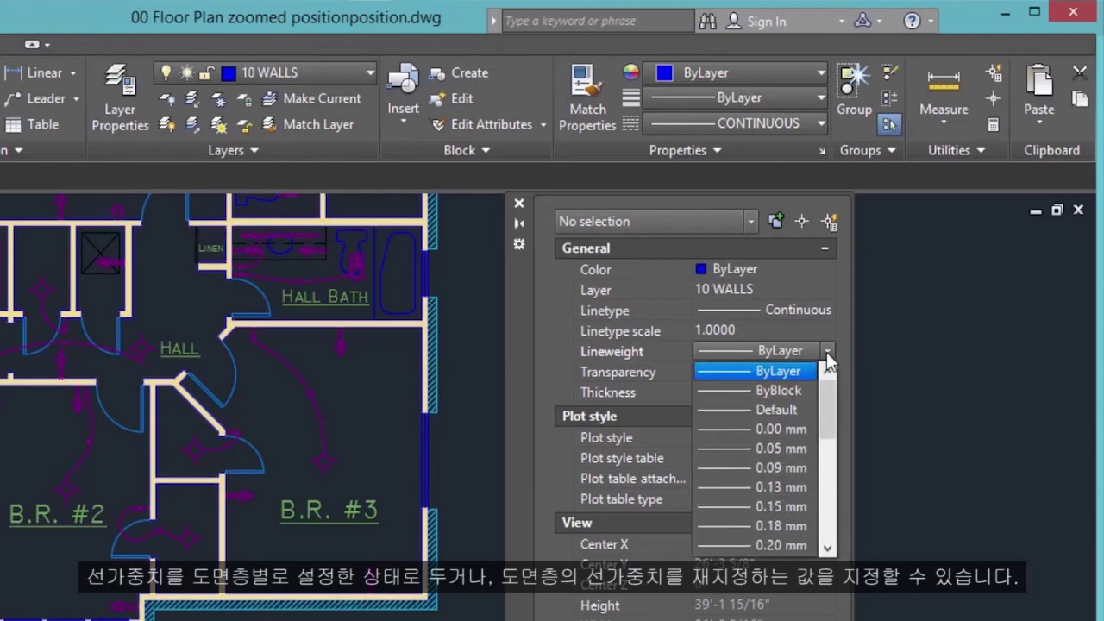
{"action": "left_click", "coordinate": [827, 352]}
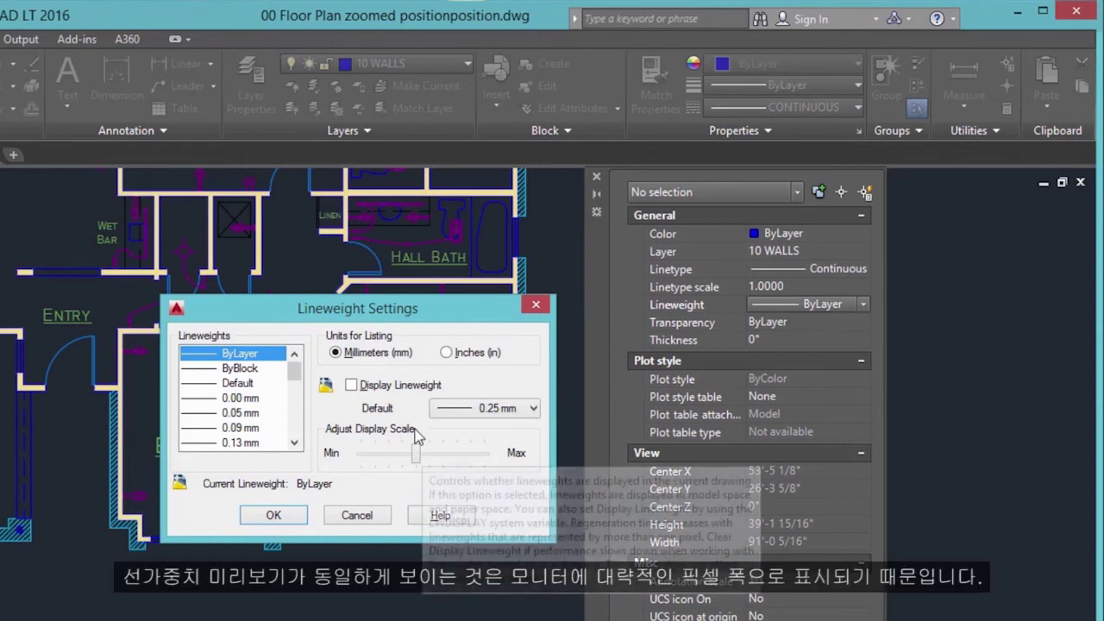
Make 0.00 mm the current lineweight, increase the display scale, and confirm
{"action": "left_click", "coordinate": [243, 398]}
{"action": "mouse_move", "coordinate": [414, 452]}
{"action": "left_mouse_down"}
{"action": "mouse_move", "coordinate": [438, 456]}
{"action": "mouse_move", "coordinate": [421, 457]}
{"action": "left_mouse_up"}
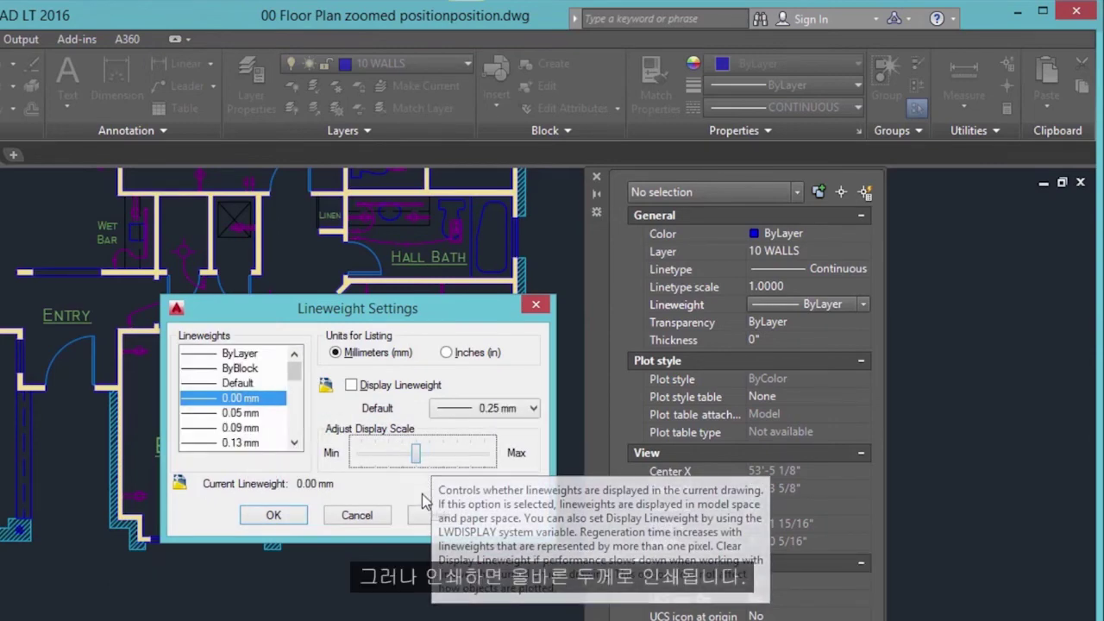
{"action": "left_click", "coordinate": [273, 515]}
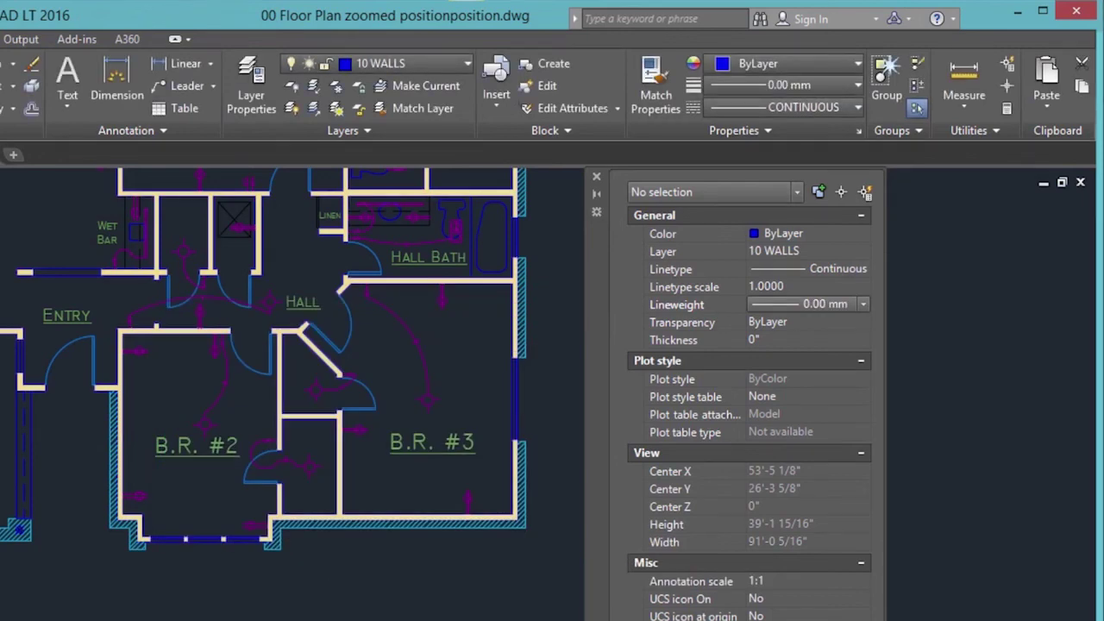
Reopen the settings with LWEIGHT and turn on Display Lineweight
{"action": "type", "text": "lweight"}
{"action": "key", "text": "Return"}
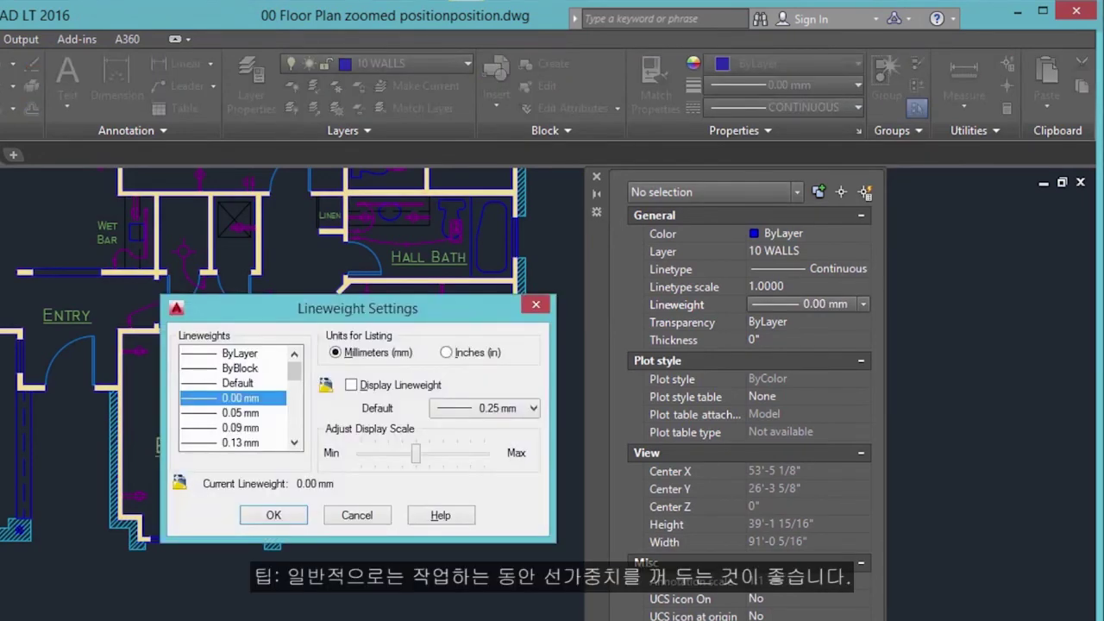
{"action": "left_click", "coordinate": [352, 387]}
{"action": "left_click", "coordinate": [351, 385]}
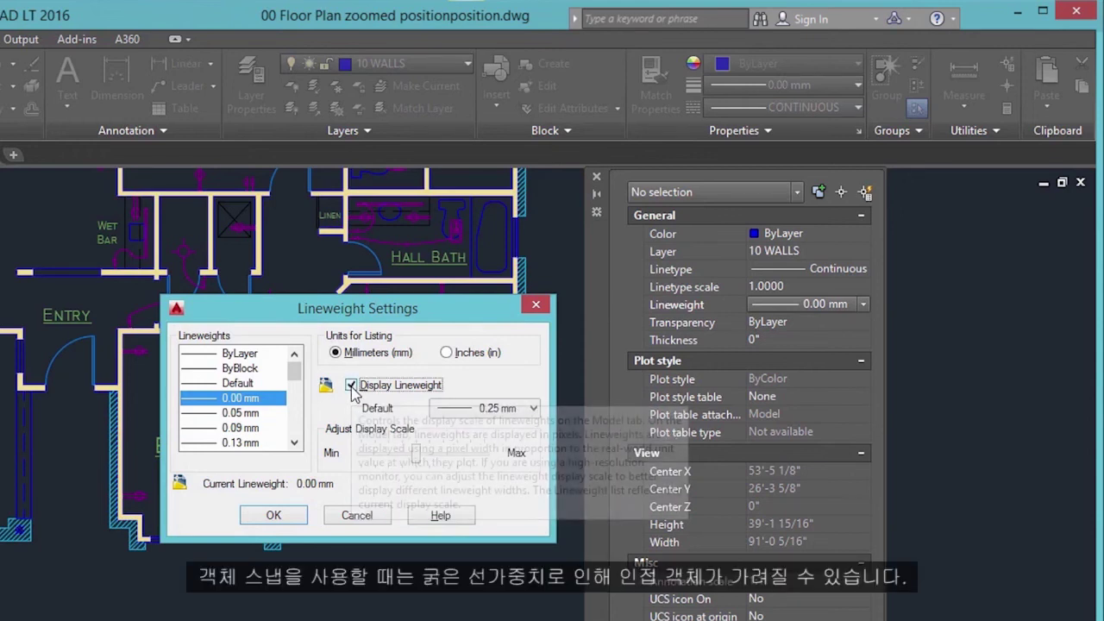